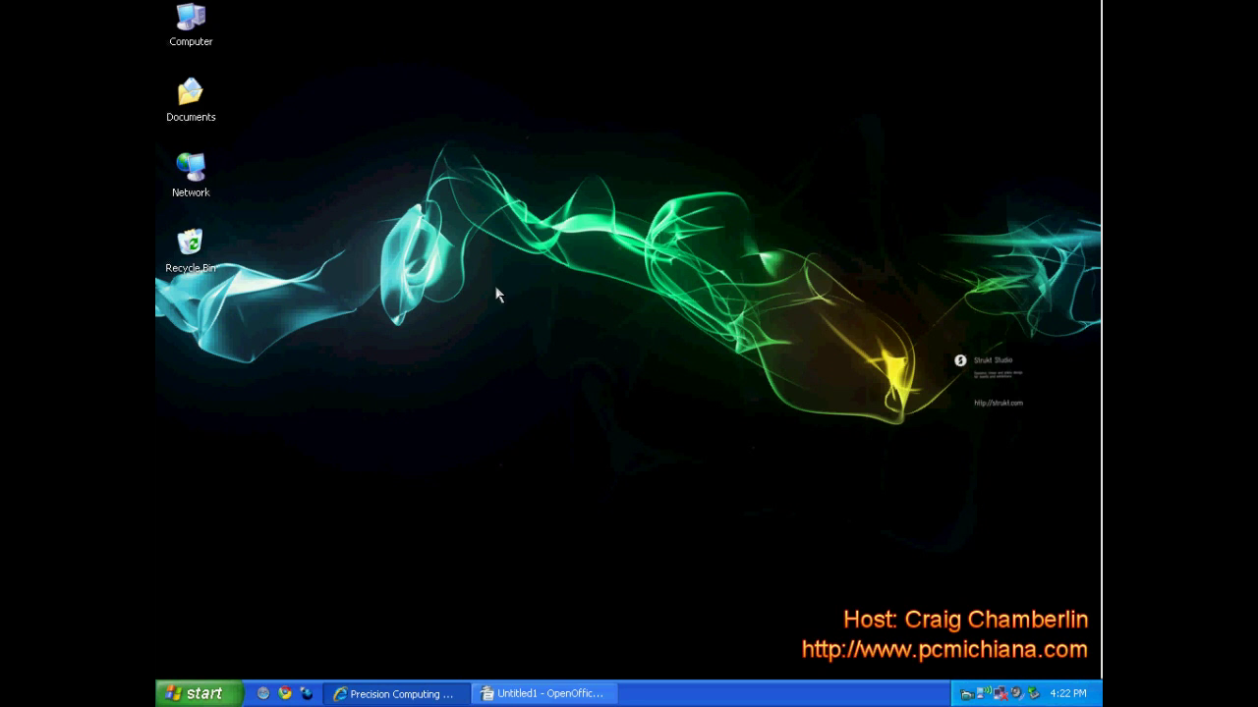
Step: Restore the Internet Explorer window showing the Precision Computing Michiana site from the taskbar
click(402, 693)
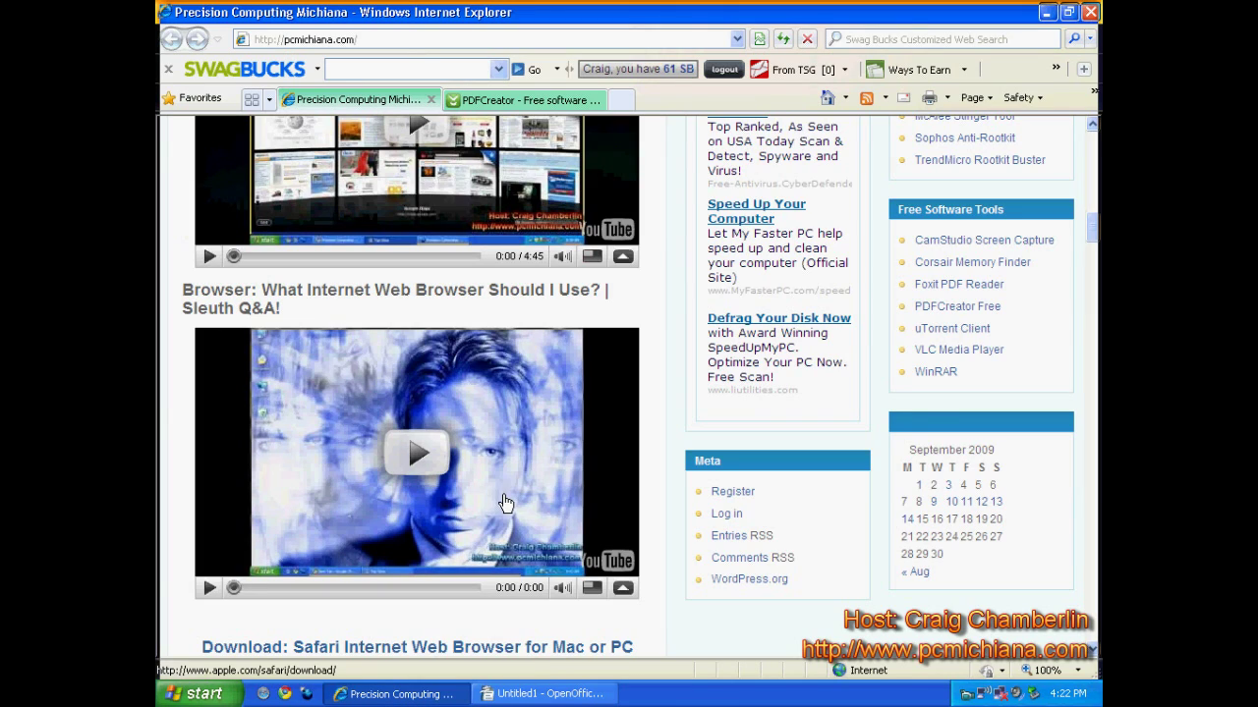
Step: Scroll the pcmichiana.com homepage and switch to the CNET 'PDFCreator - Free software' page
scroll(685, 284, up, 10)
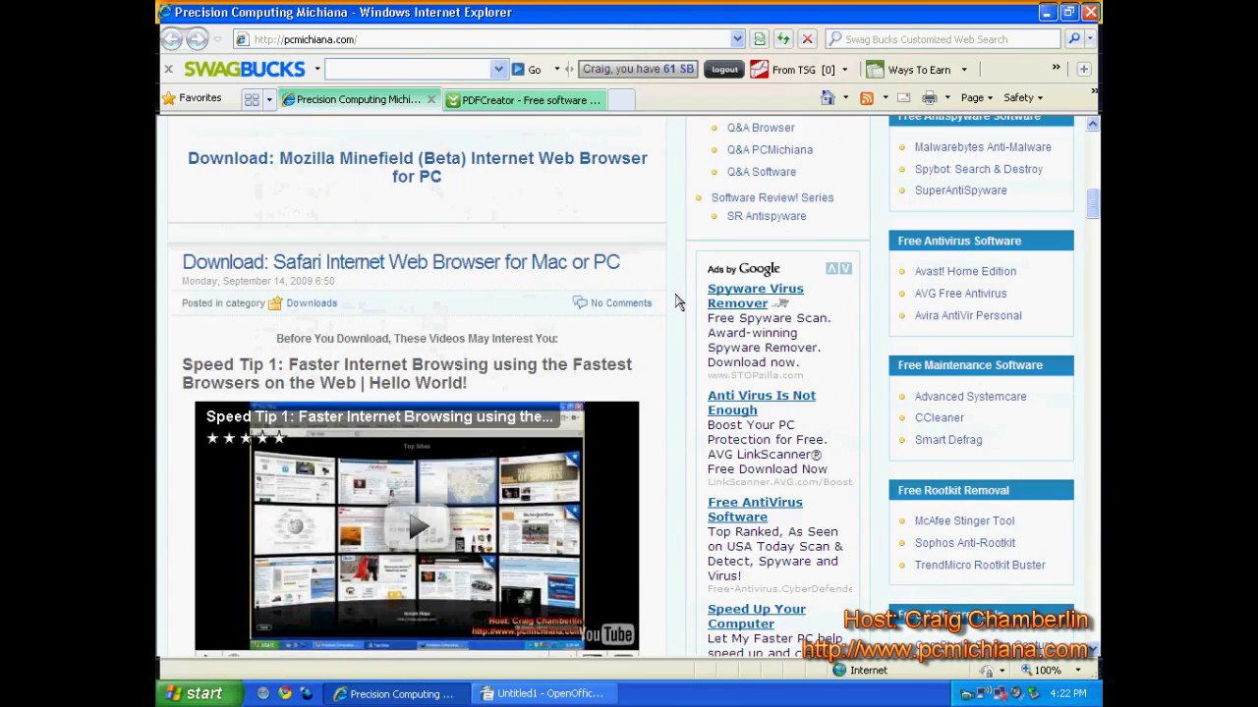
scroll(665, 363, up, 3)
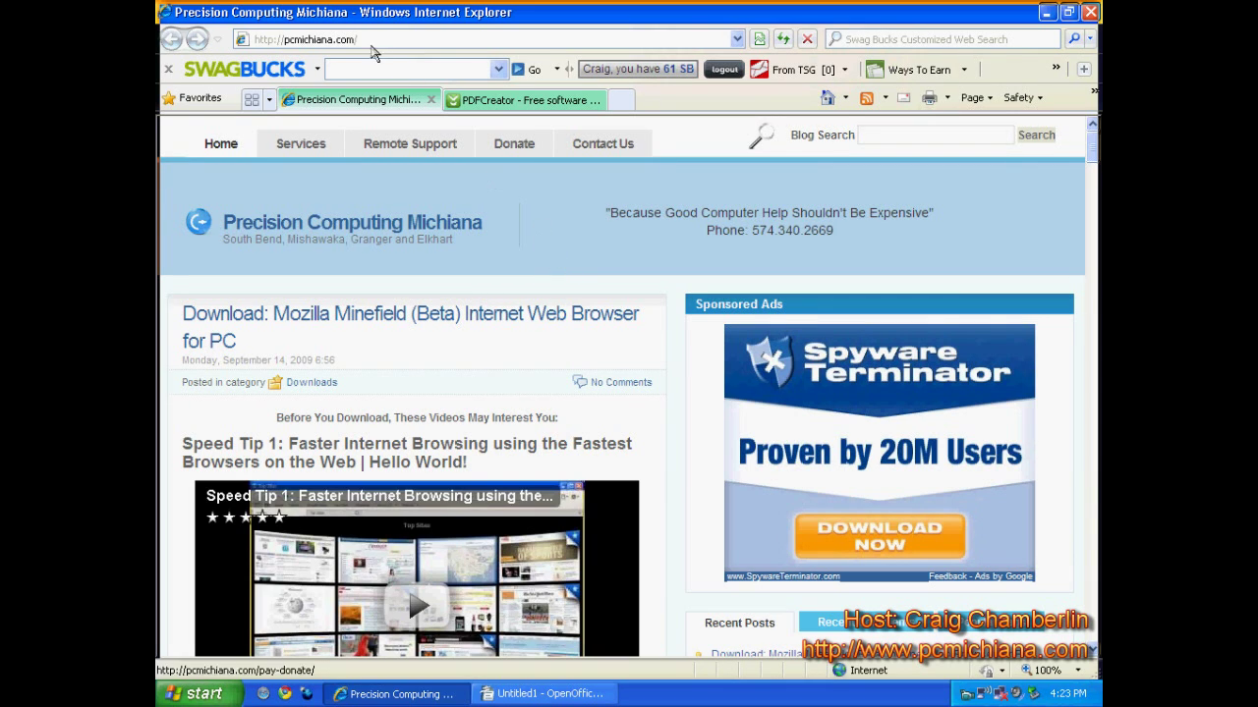
key(alt+d)
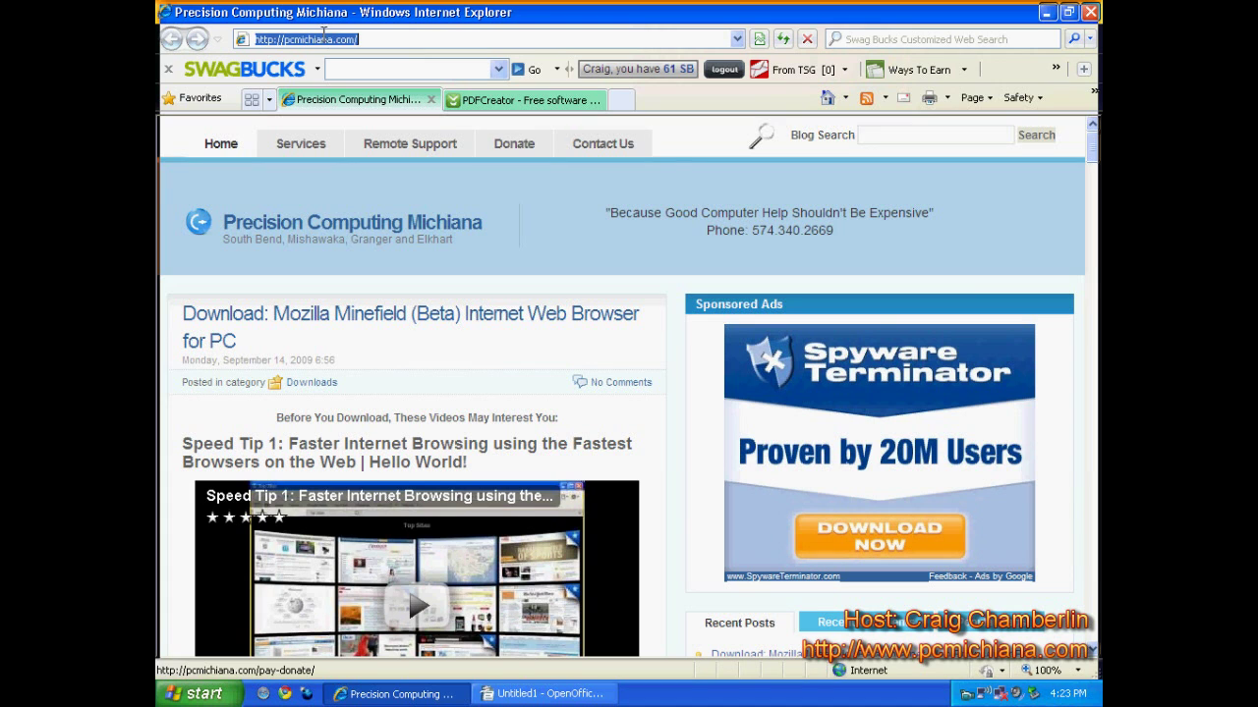
click(521, 201)
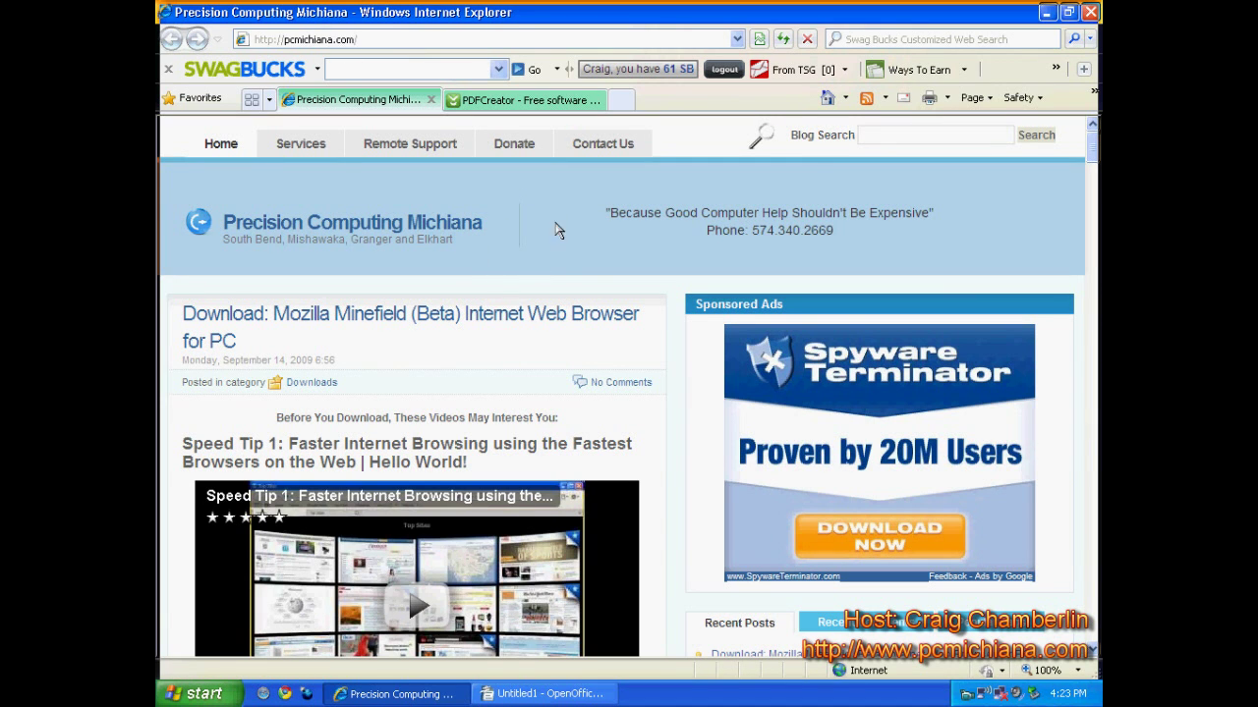
scroll(556, 230, down, 6)
scroll(794, 421, down, 5)
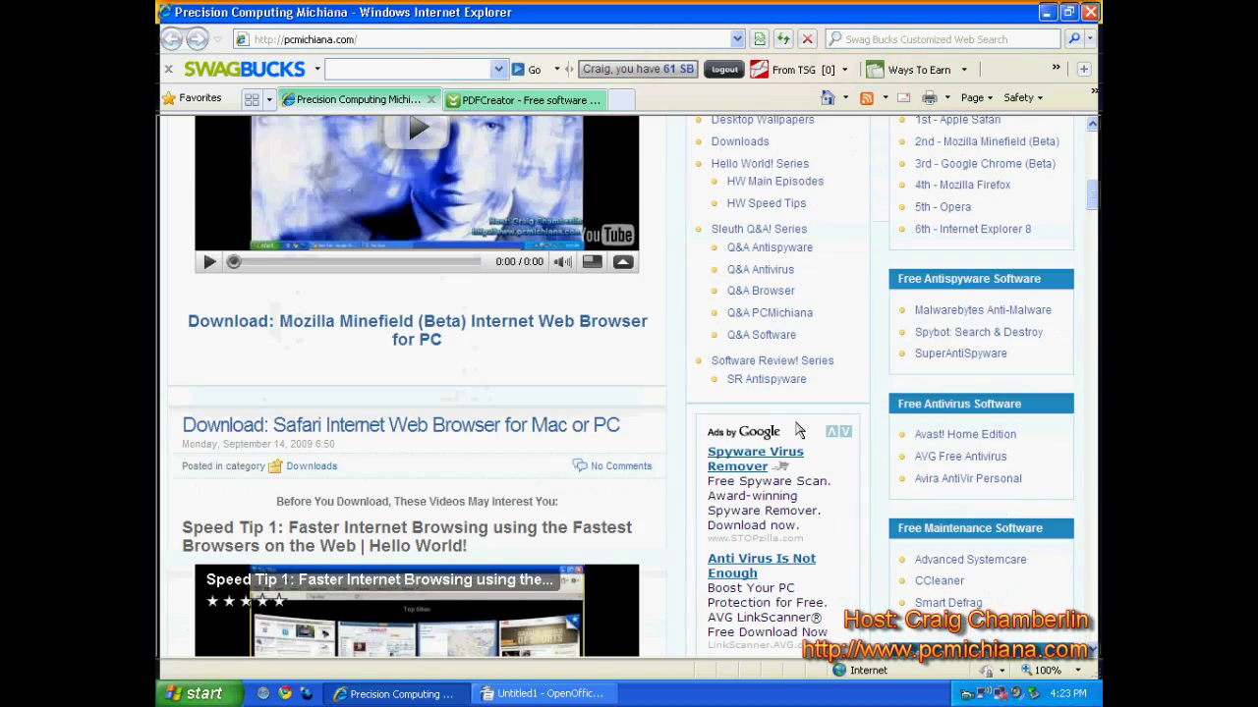
scroll(857, 464, down, 2)
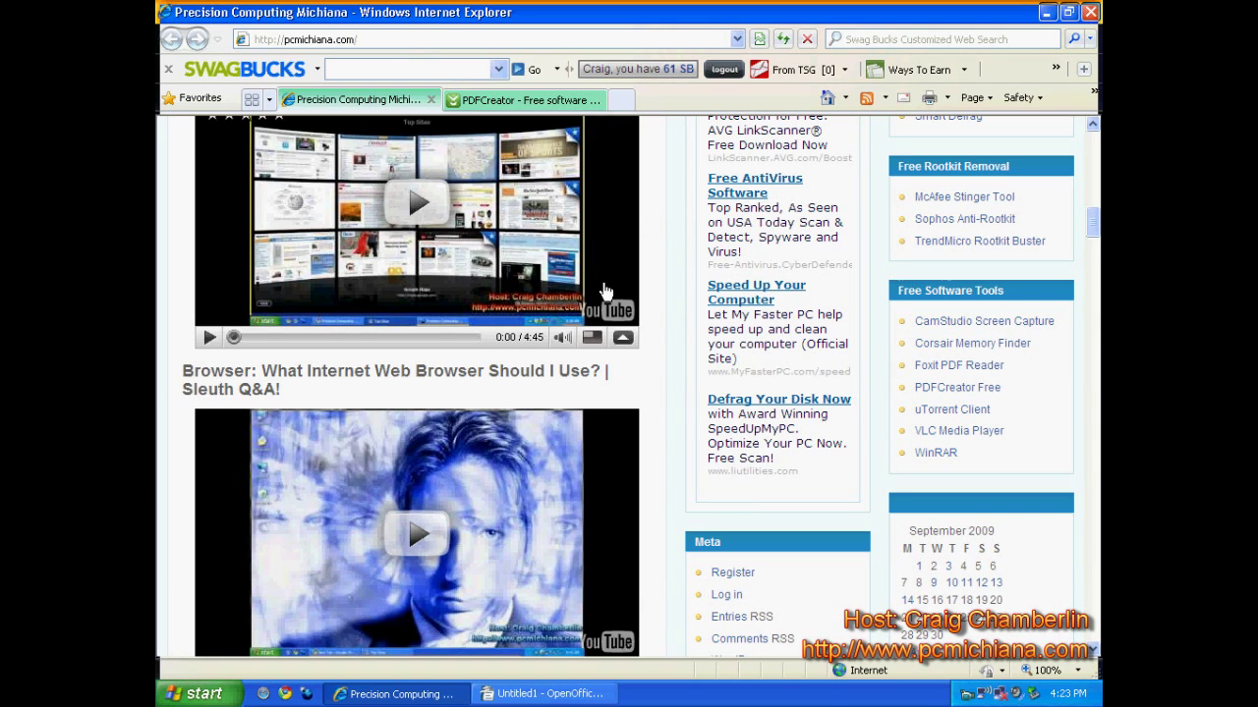
click(523, 100)
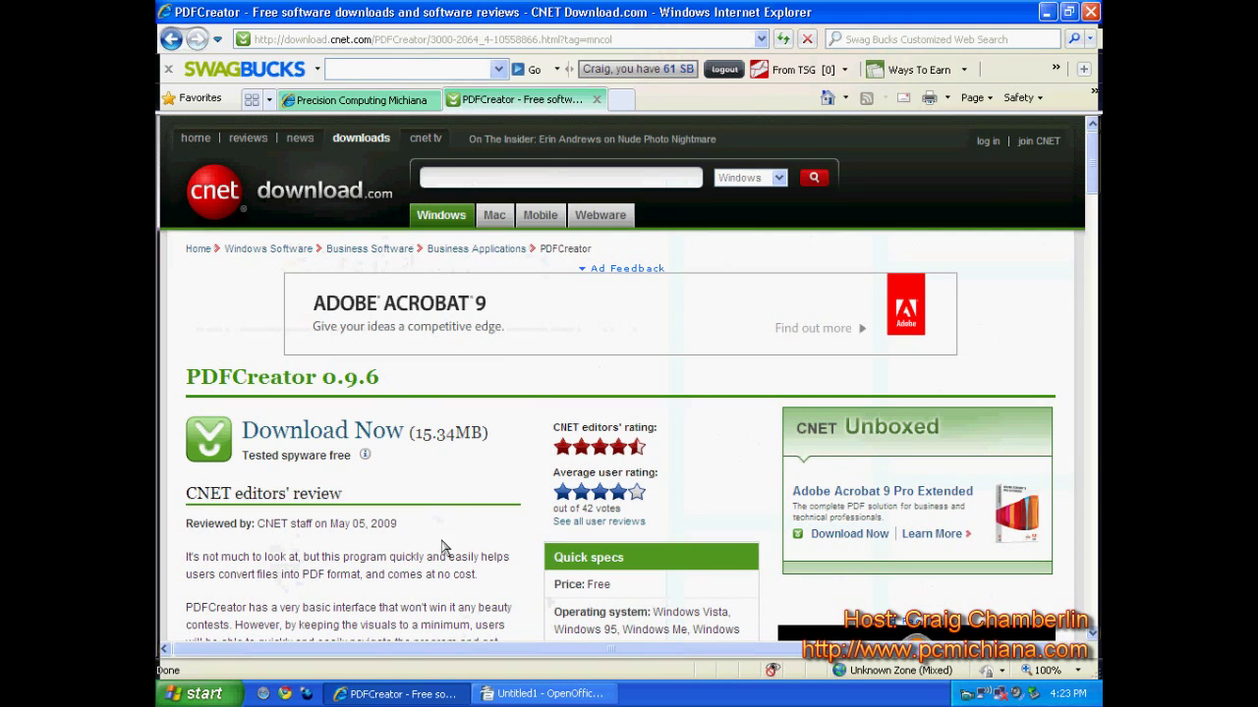
scroll(471, 563, down, 1)
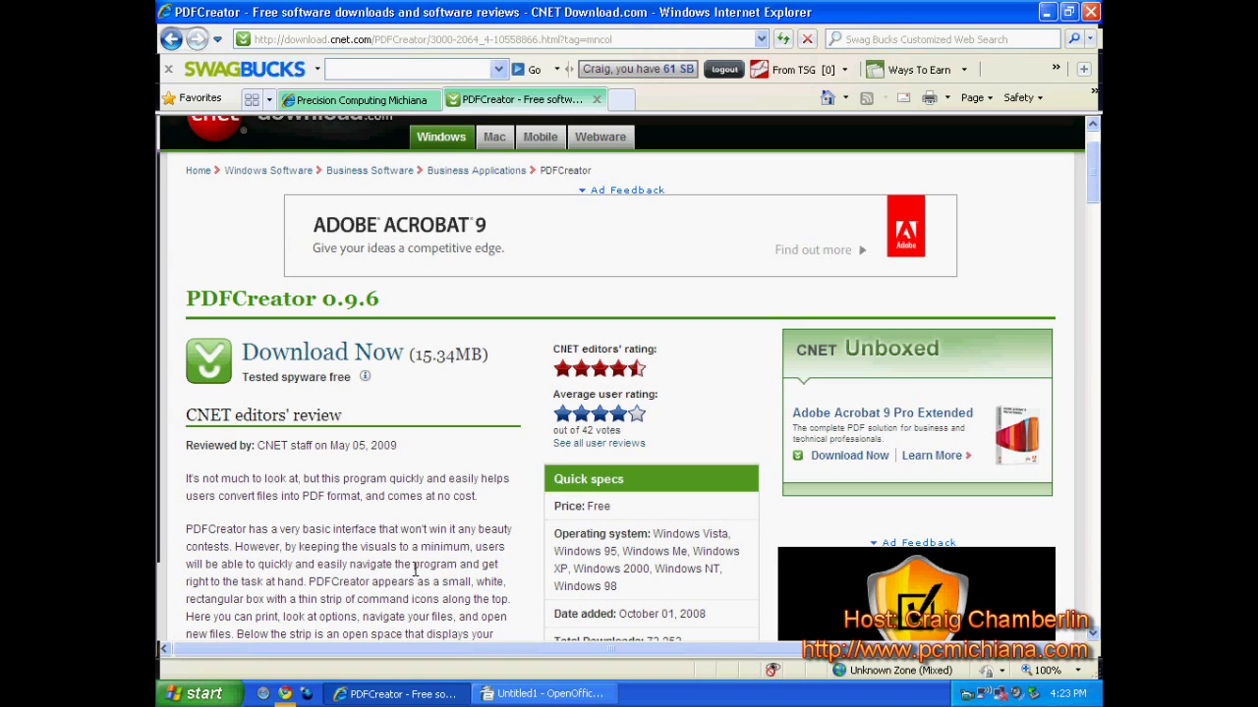
scroll(398, 515, down, 3)
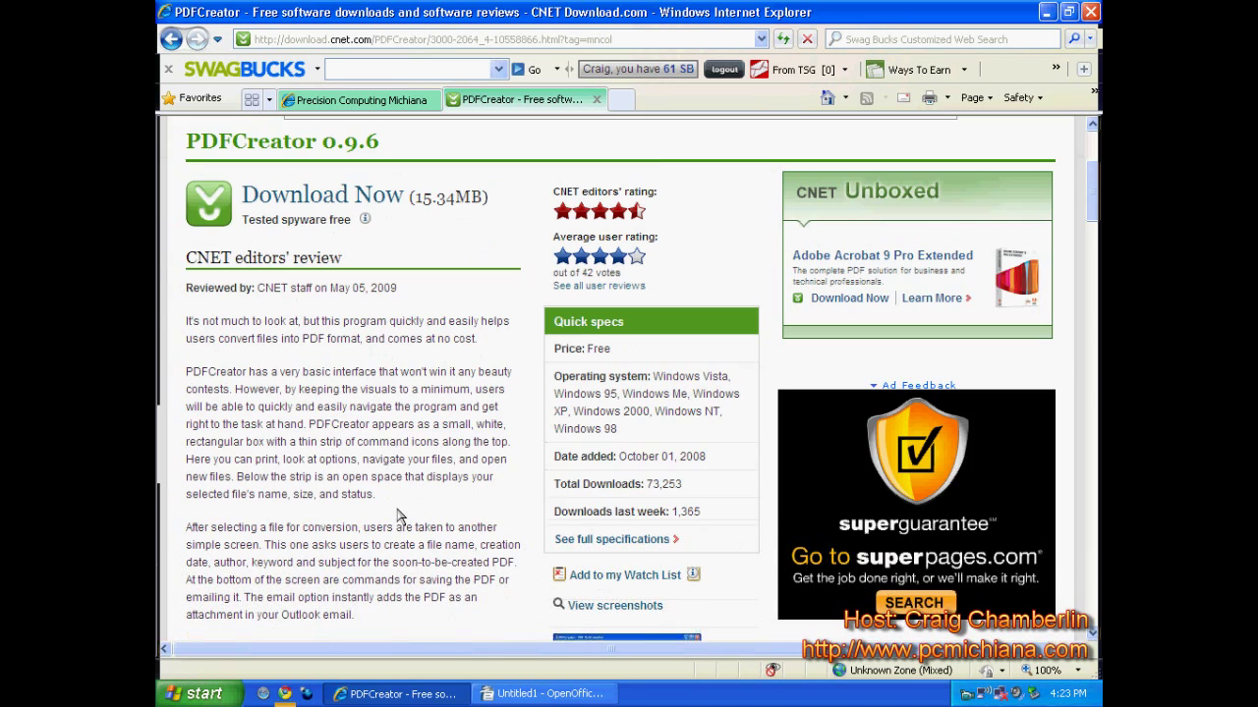
scroll(390, 518, down, 3)
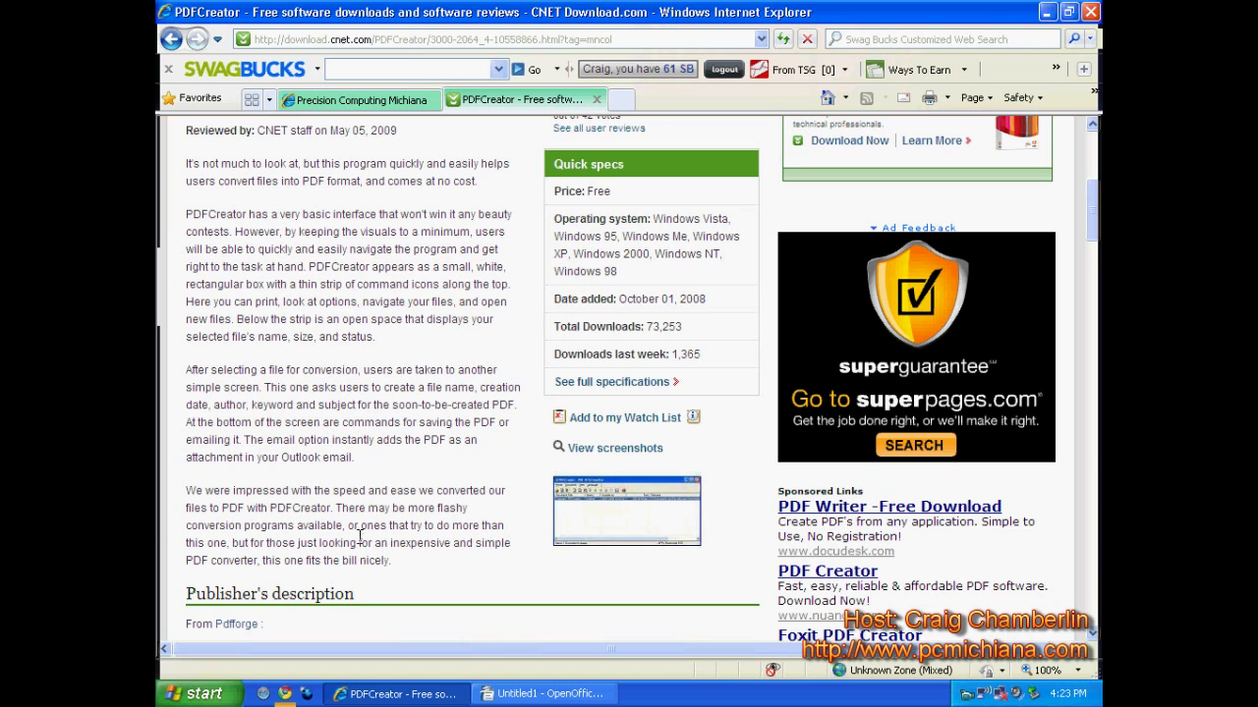
scroll(361, 558, up, 8)
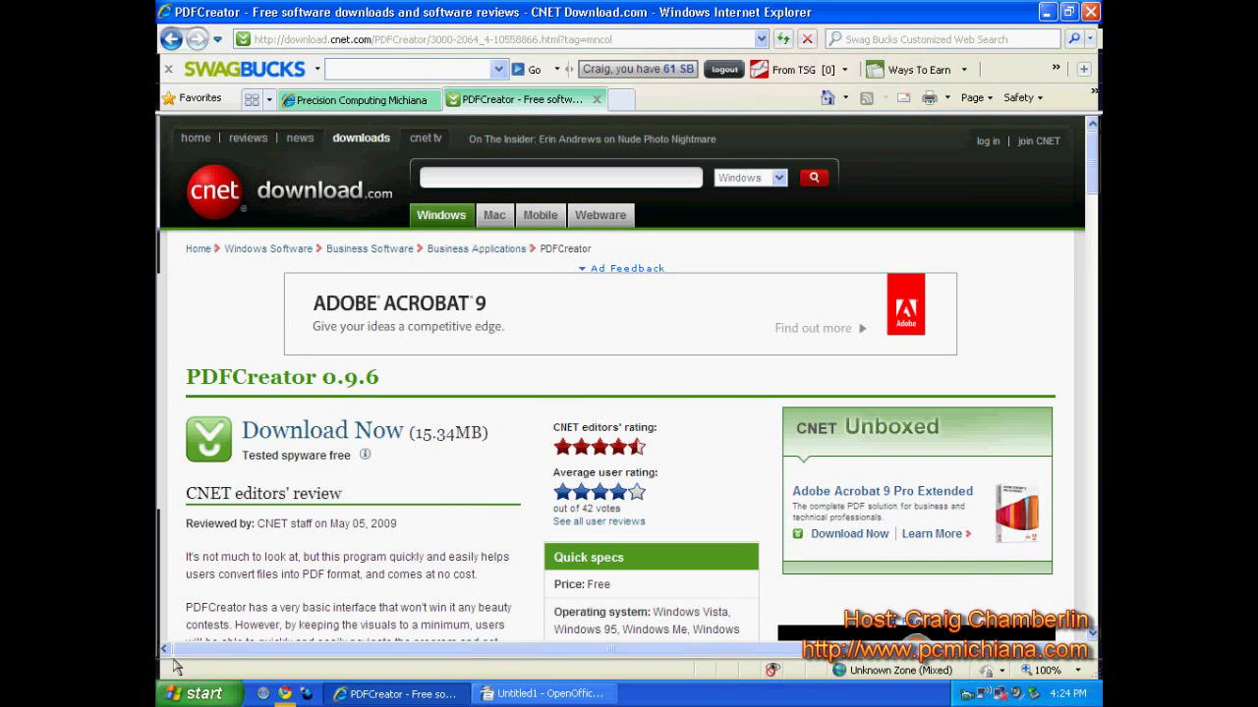
click(204, 694)
Step: Launch PDFCreator from All Programs, then open the Printers and Faxes folder
click(230, 629)
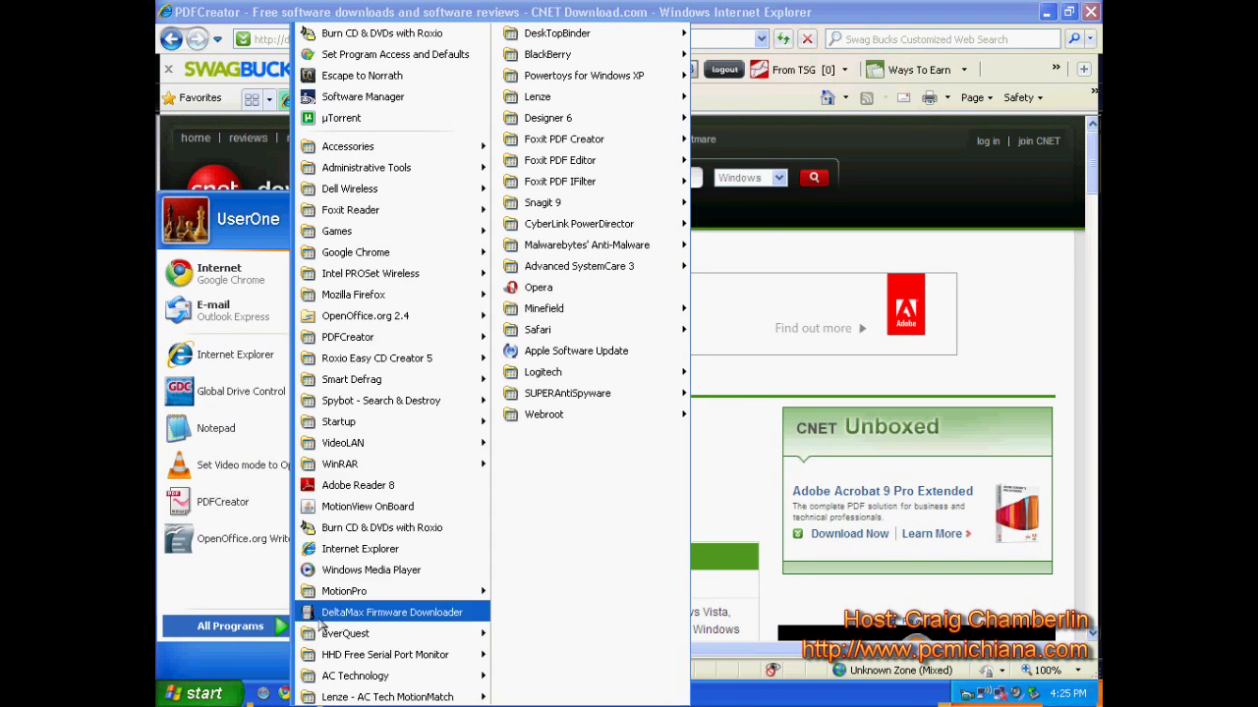
mouse_move(398, 314)
mouse_move(364, 337)
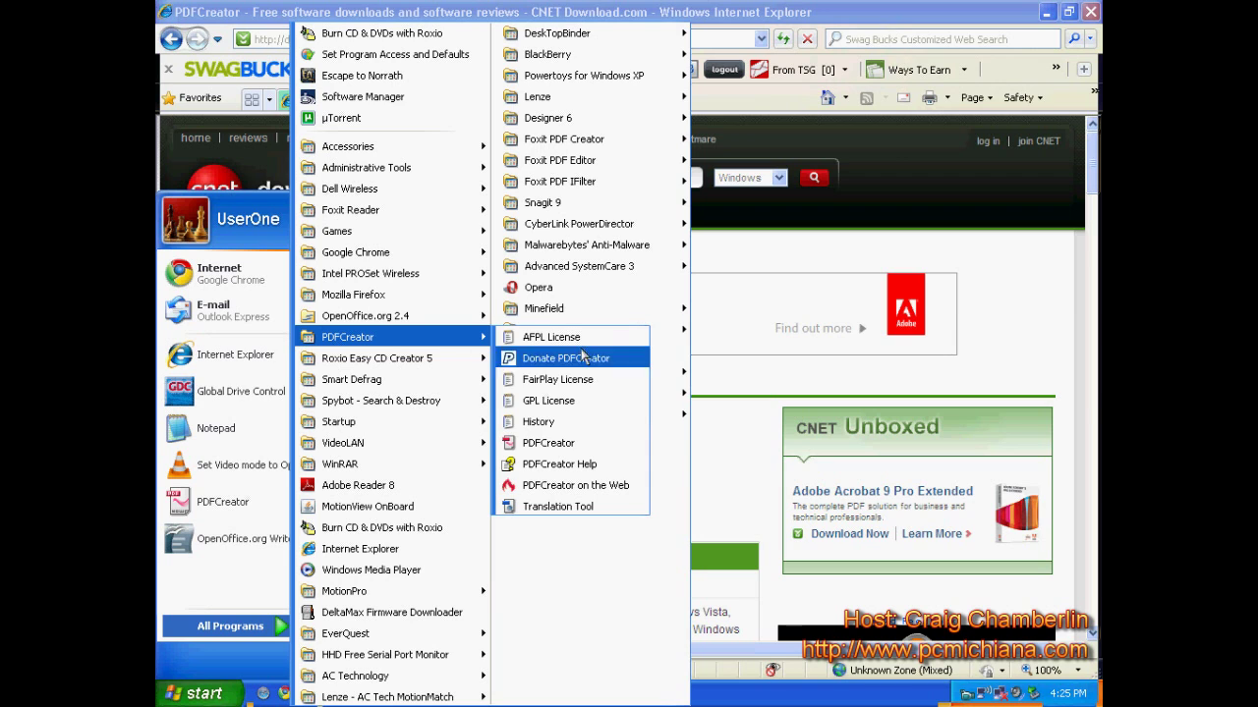
click(567, 444)
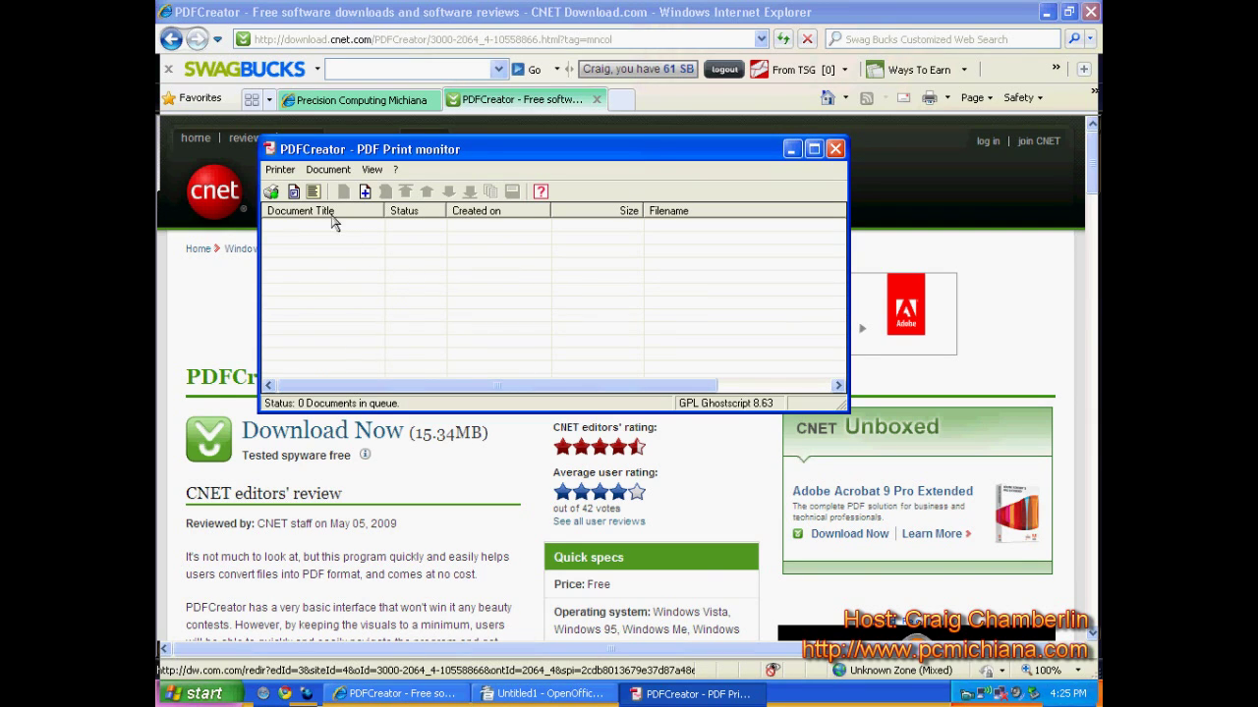
click(201, 693)
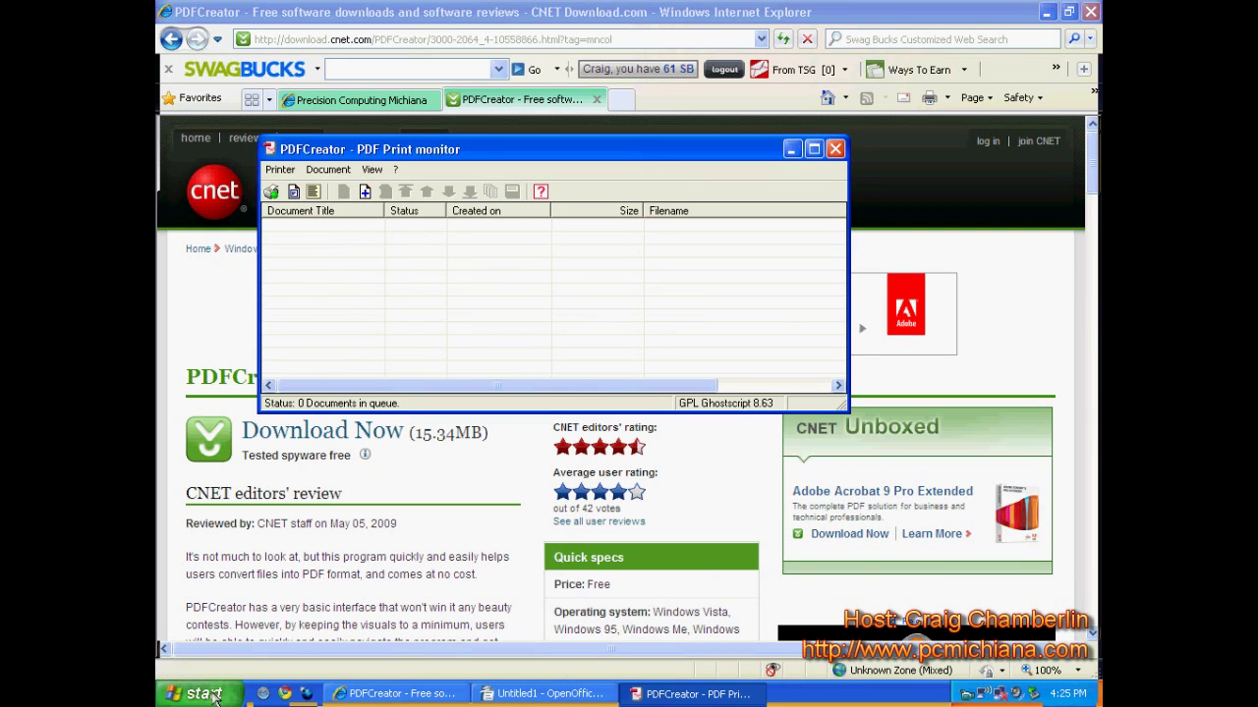
click(378, 501)
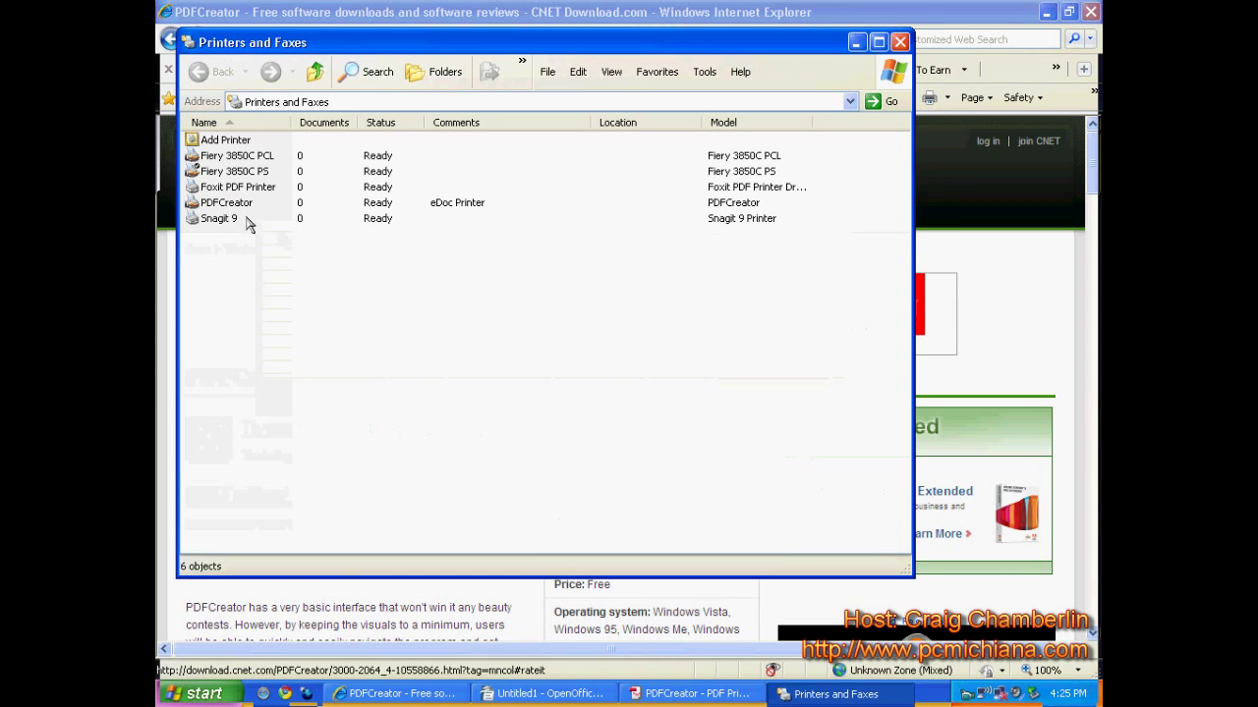
Step: Open the Fiery 3850C PS print queue, then close it and Printers and Faxes
click(241, 173)
double_click(241, 173)
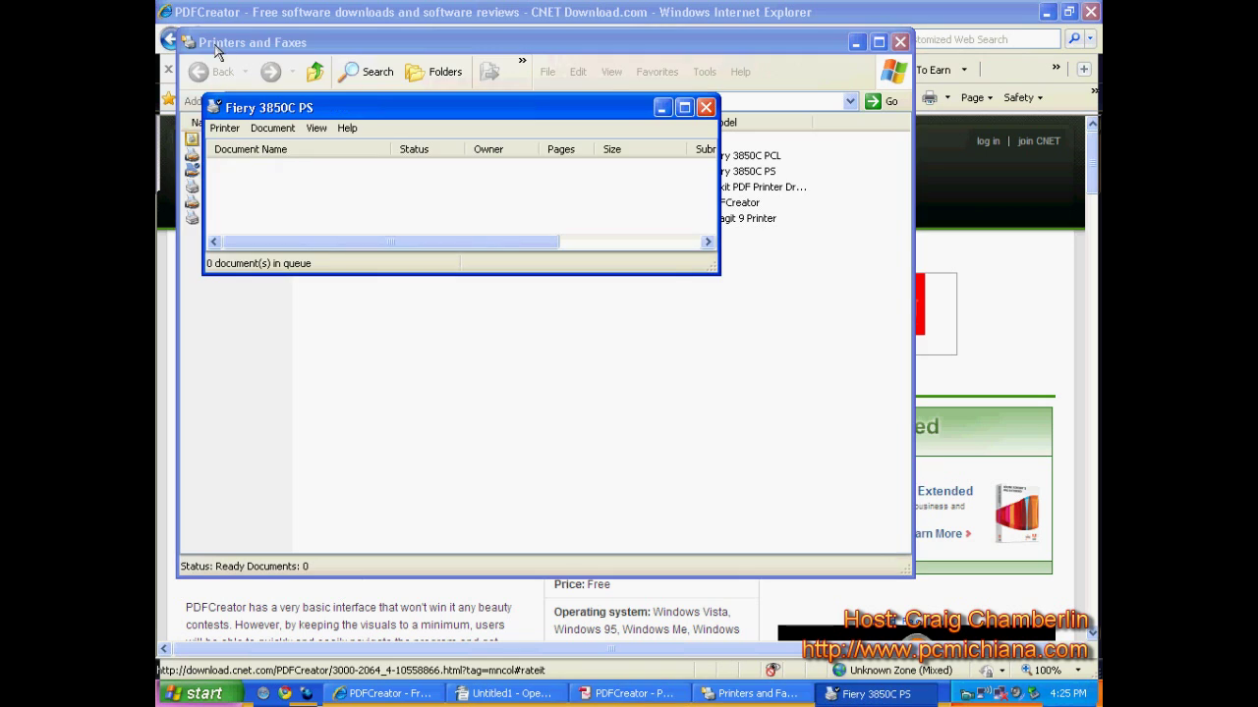
click(899, 41)
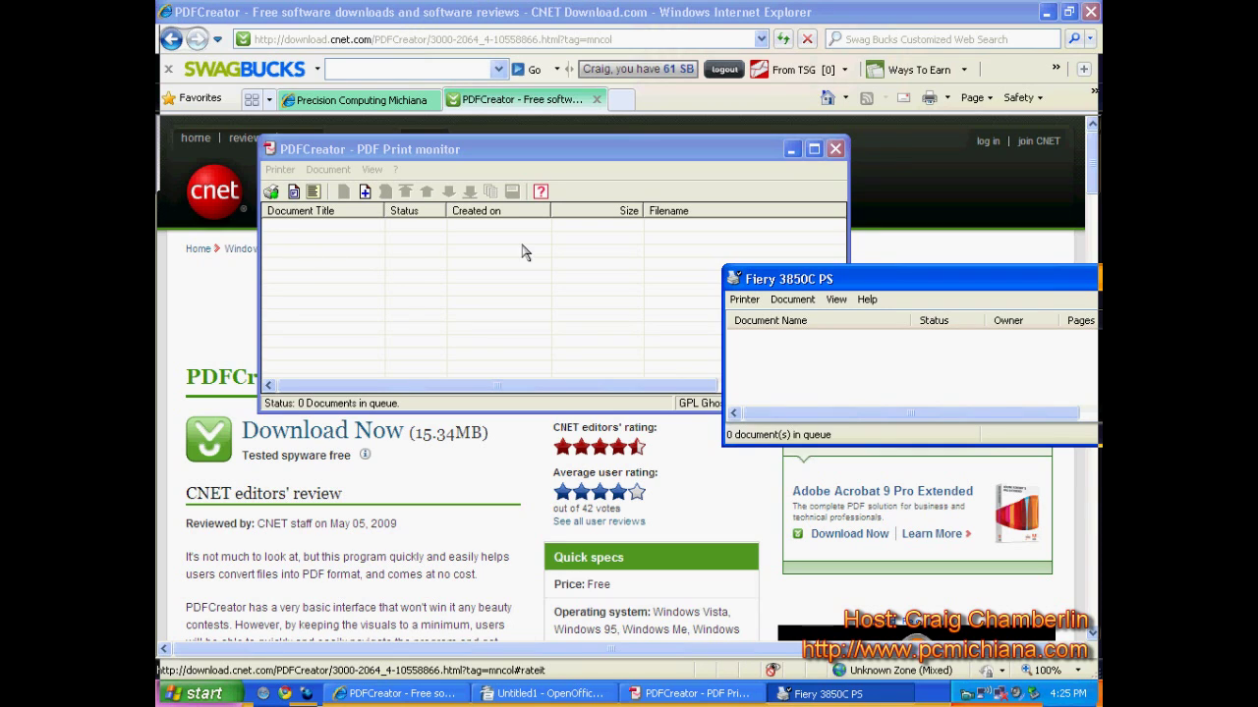
double_click(732, 279)
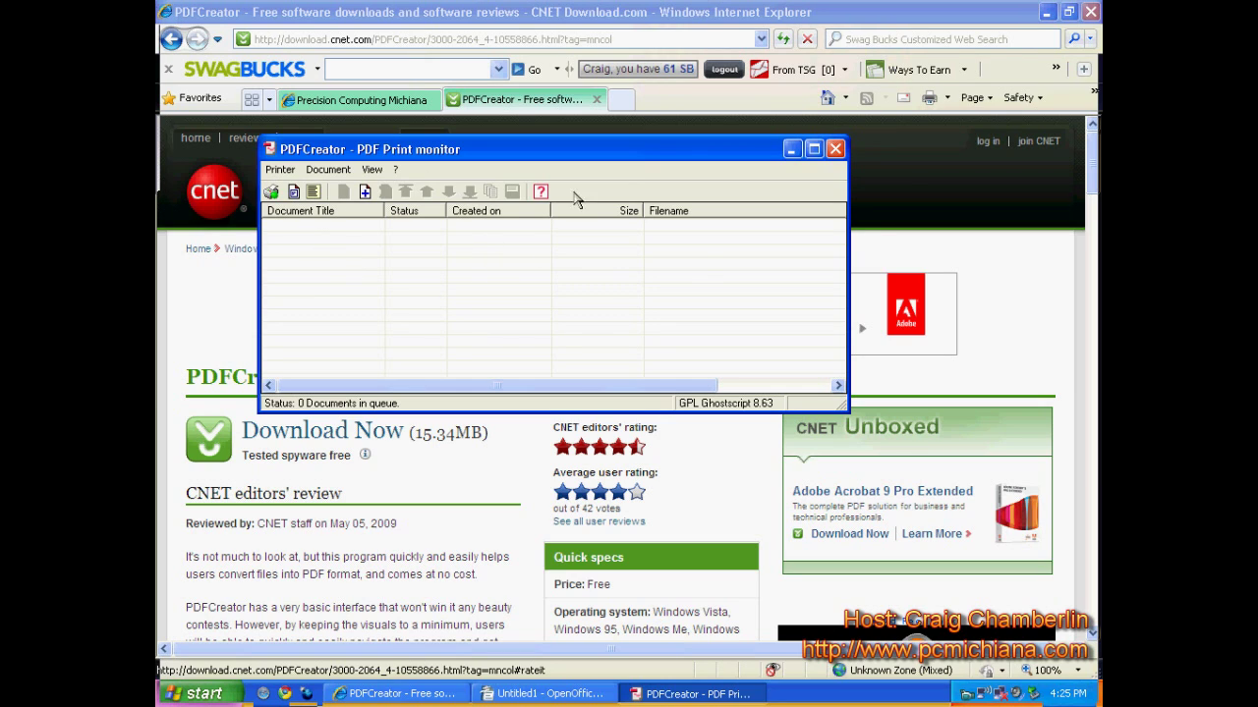
Step: Close the PDFCreator print monitor and bring the GEEK-TASTIC!! Writer document forward
click(836, 150)
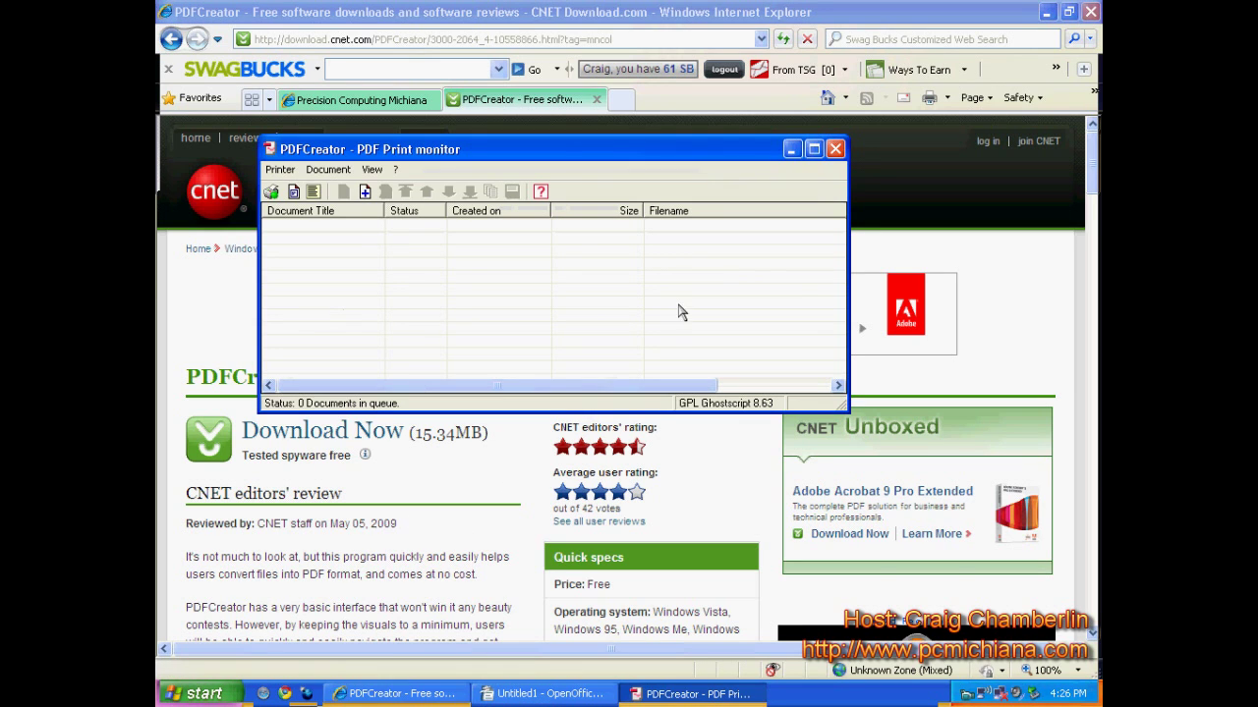
click(835, 148)
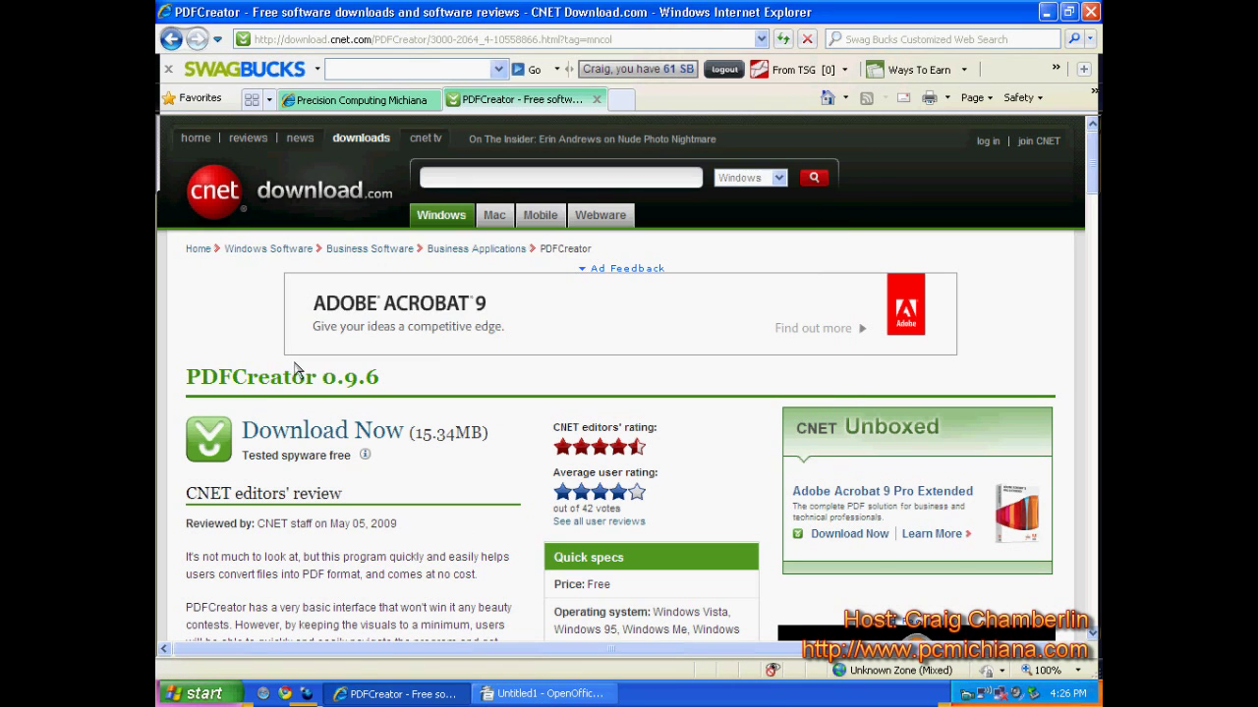
click(517, 695)
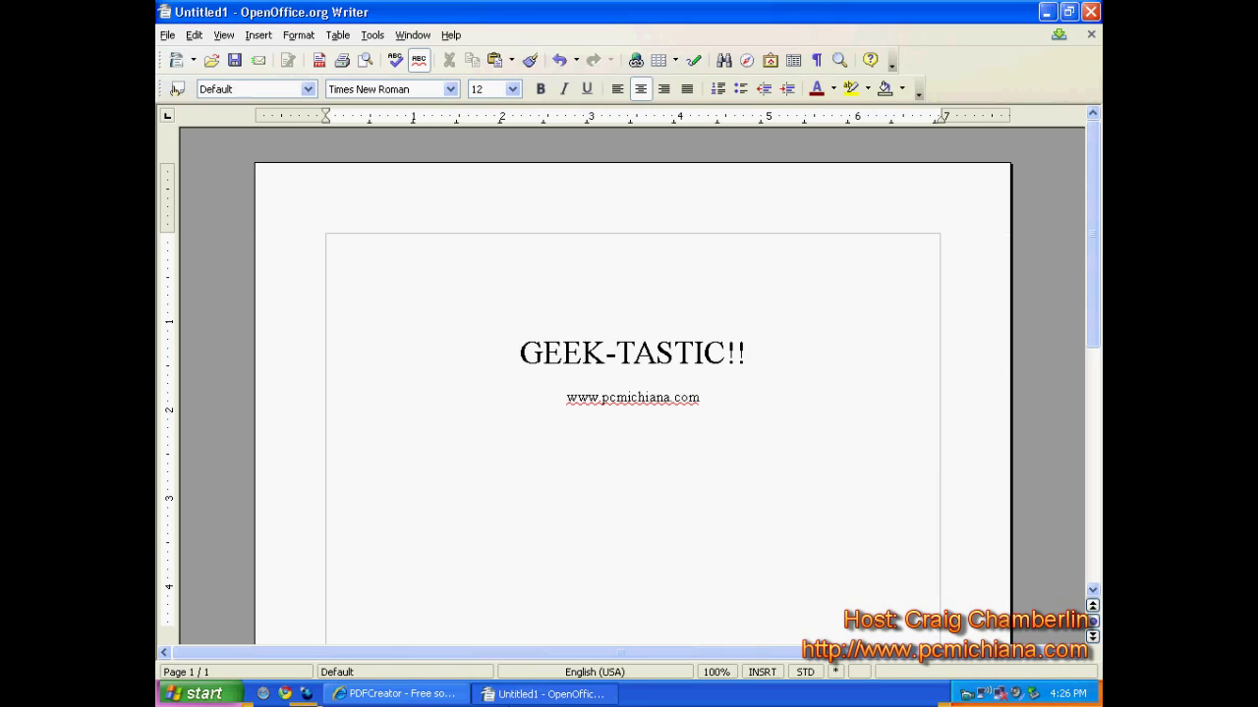
Step: Print the GEEK-TASTIC!! Writer document with PDFCreator chosen as the printer
drag(471, 350, 721, 533)
click(721, 535)
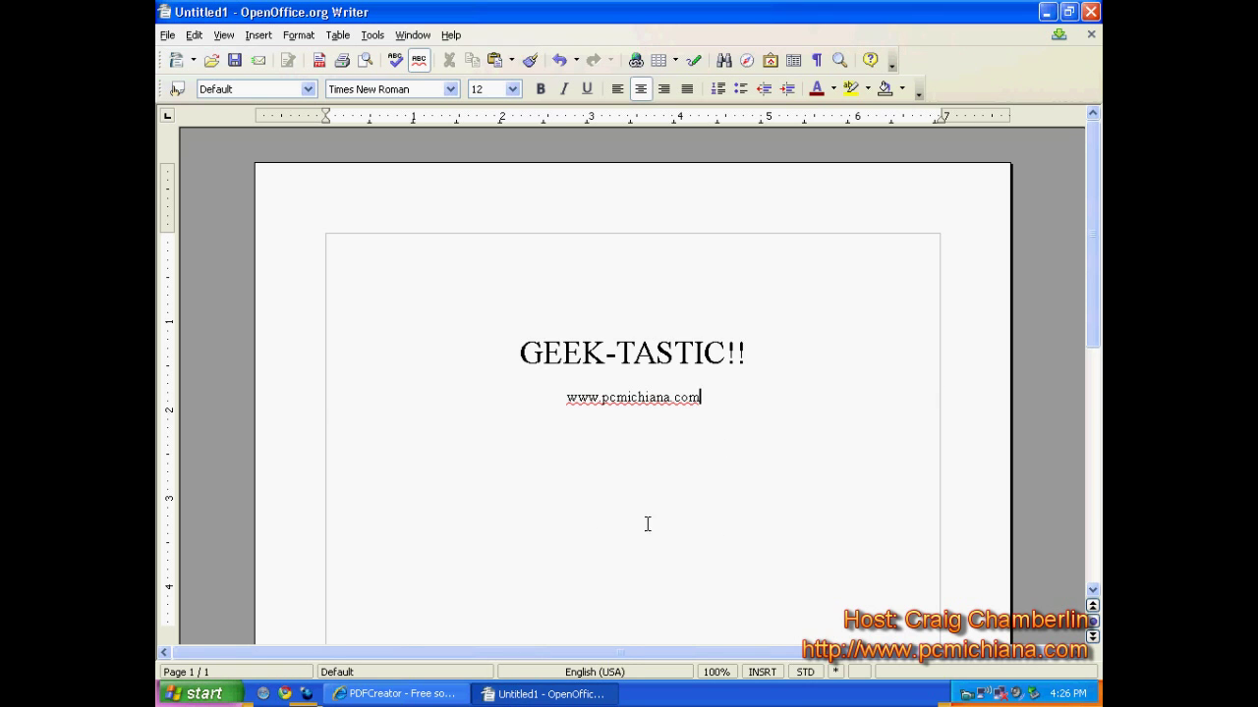
click(167, 35)
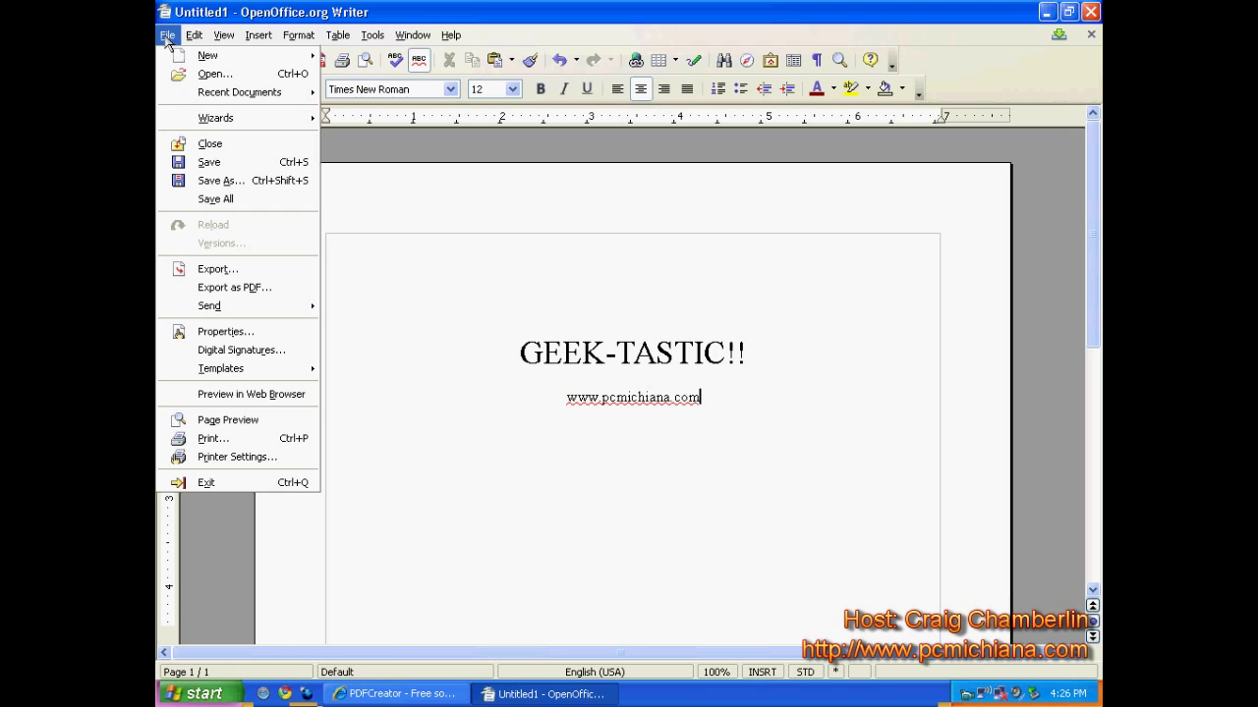
click(213, 438)
click(635, 225)
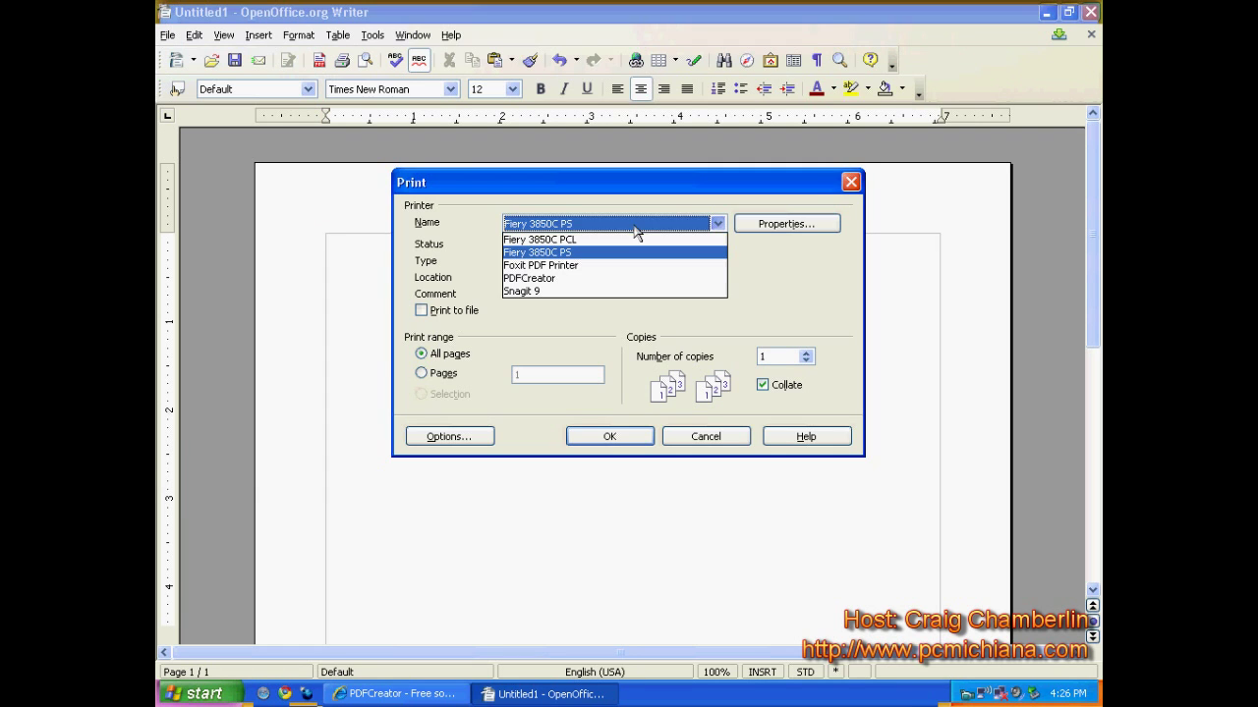
click(566, 280)
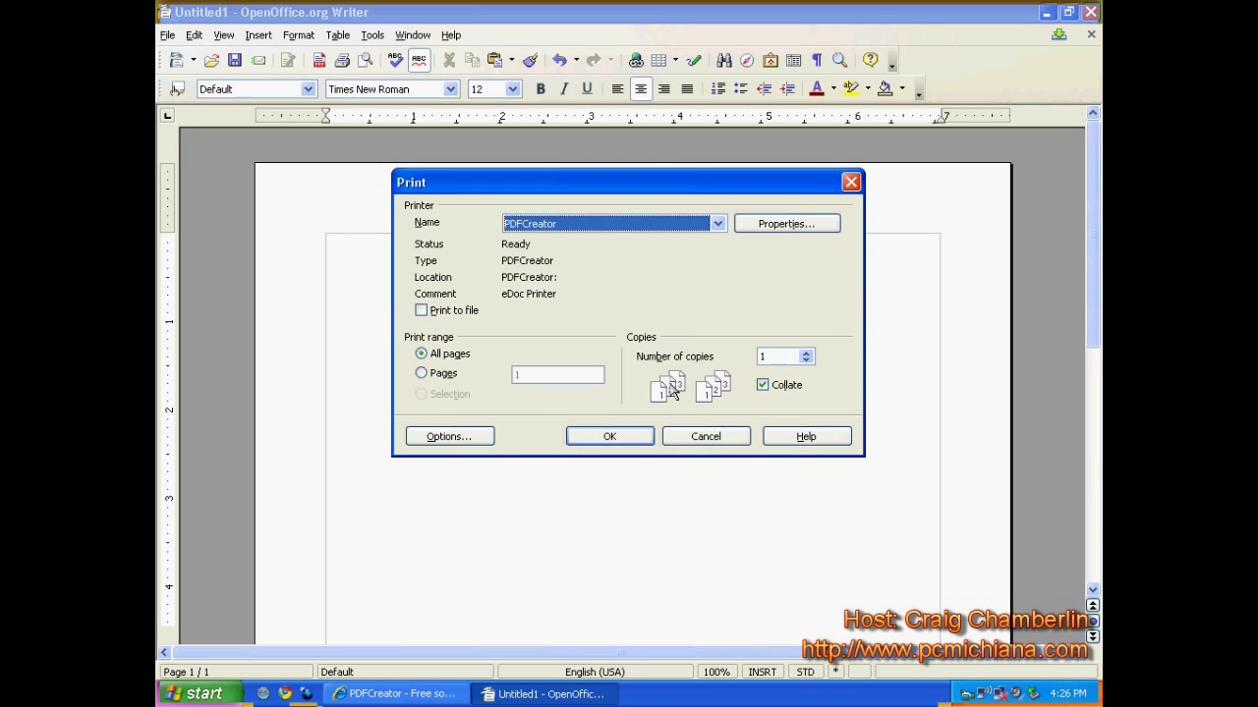
click(615, 439)
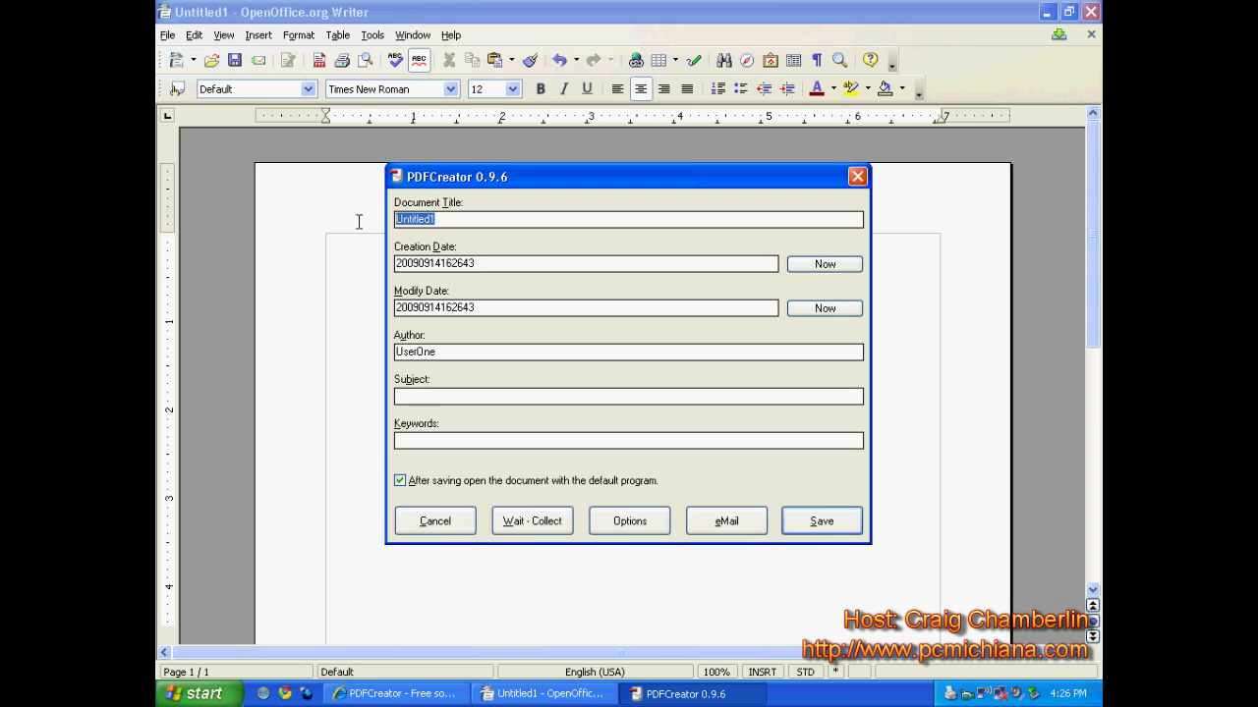
Step: Save the PDFCreator output to the desktop as Geektastic.pdf
text(Geektastic)
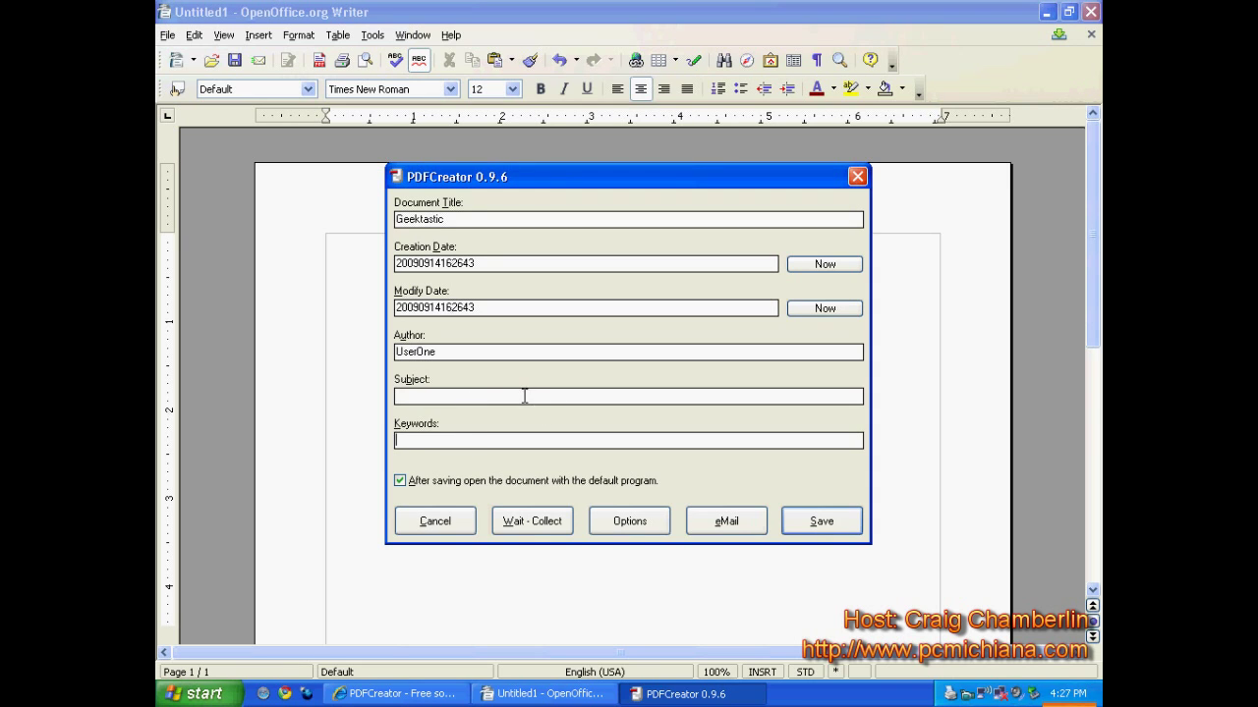
double_click(438, 350)
click(820, 521)
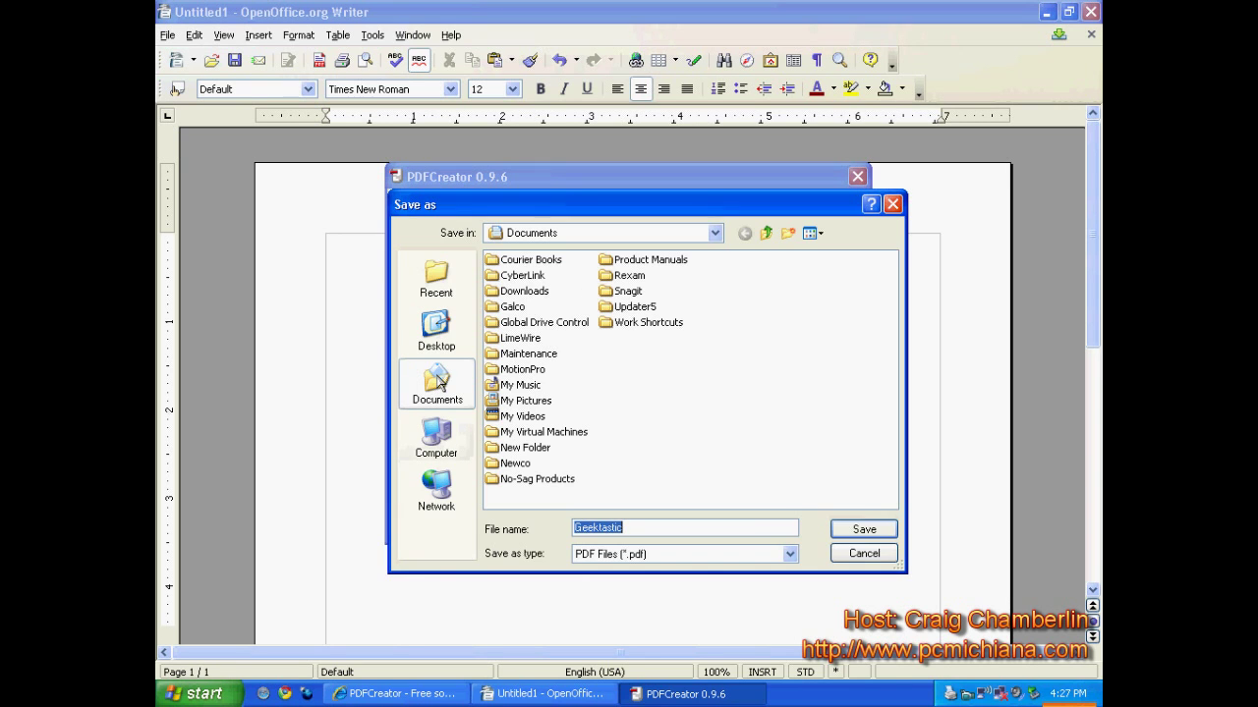
click(436, 332)
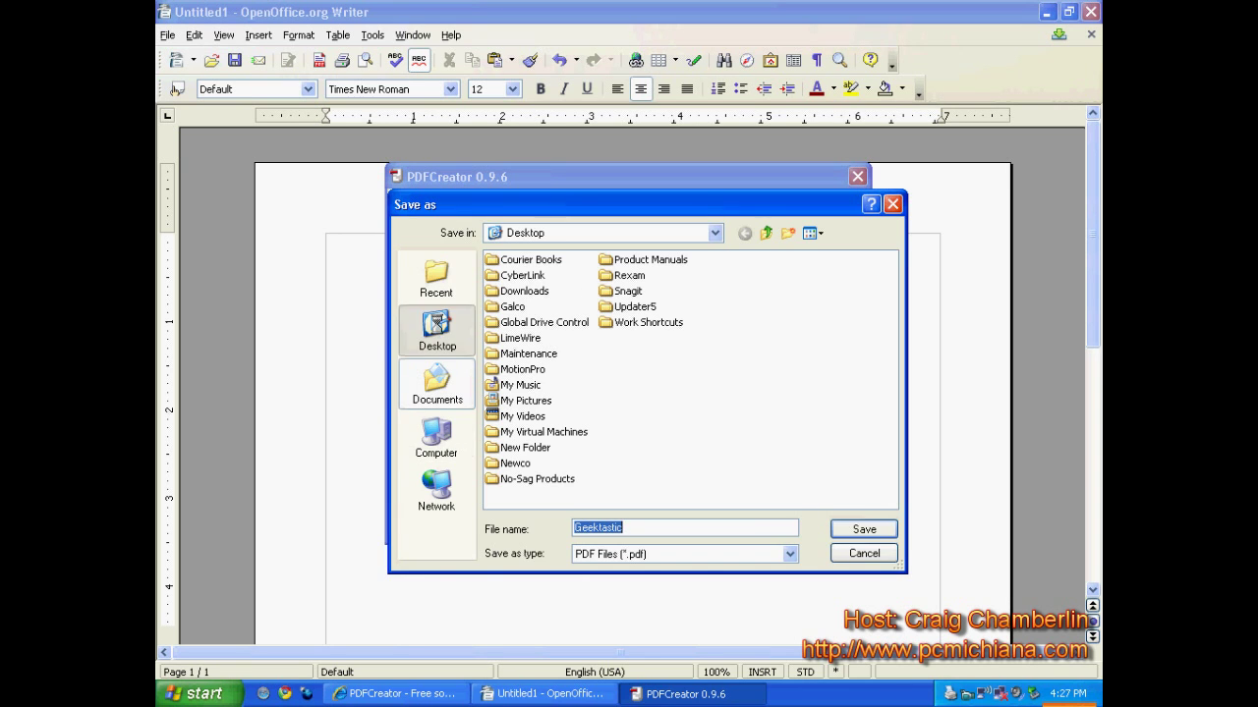
click(861, 529)
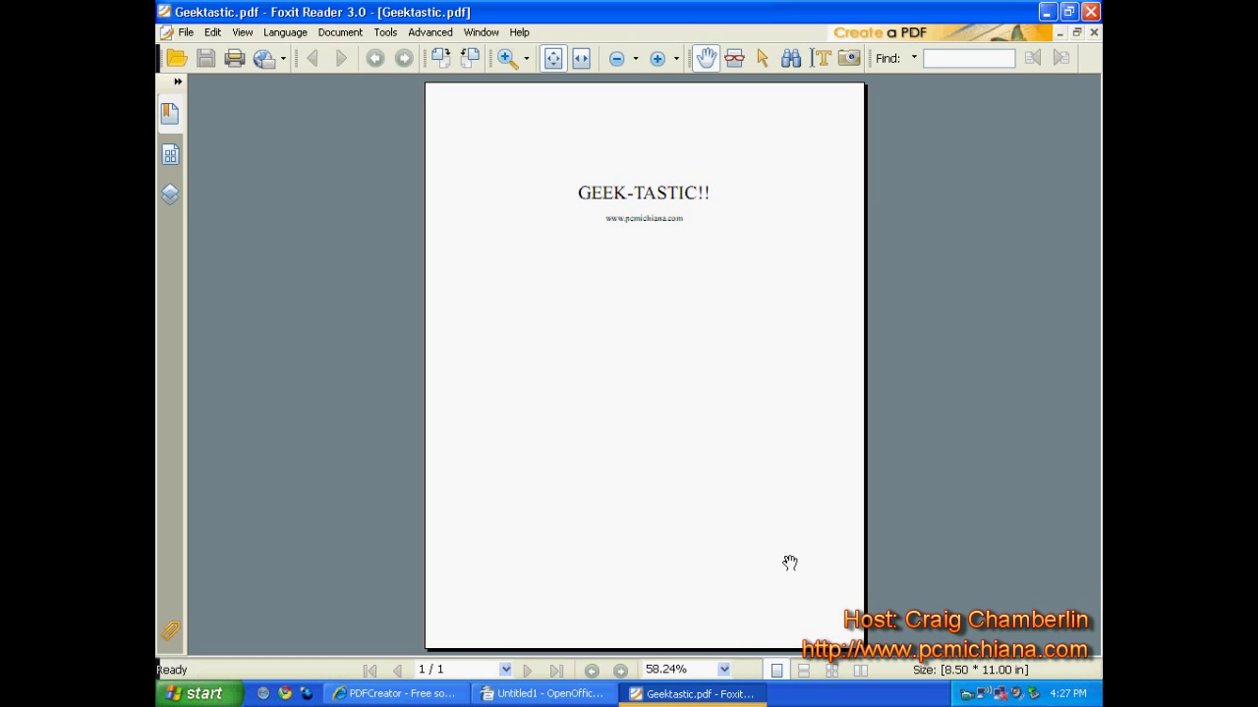
Step: Zoom the Geektastic PDF to 100% on the title, then close Foxit Reader
click(504, 59)
click(648, 195)
click(635, 228)
click(633, 251)
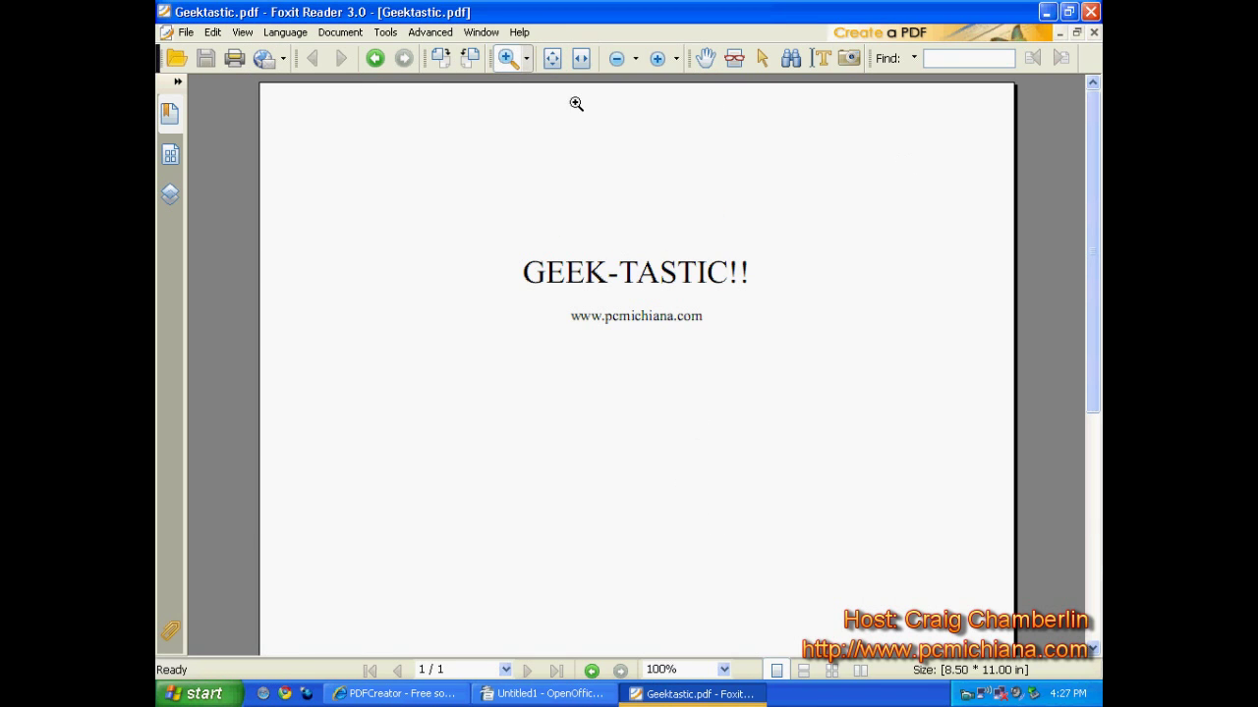
click(1090, 12)
Step: Minimise Writer and IE, move Geektastic.pdf to the desktop's top centre, restore IE
click(1045, 12)
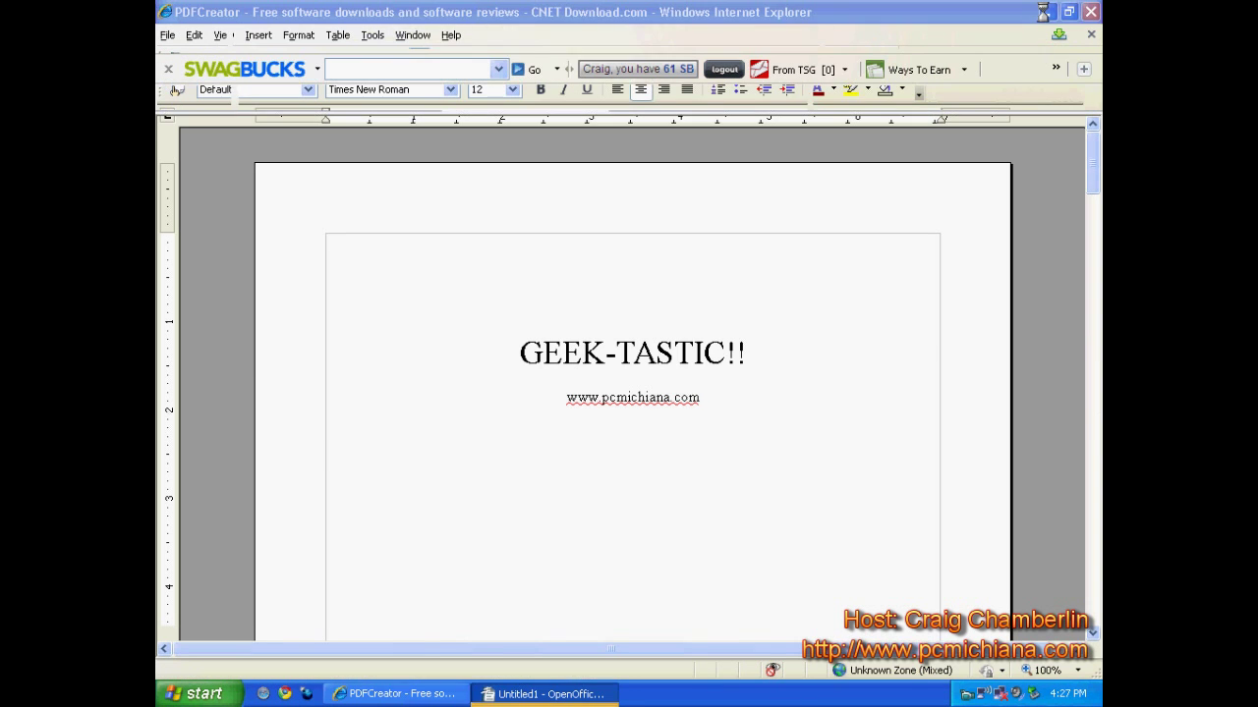
click(1047, 12)
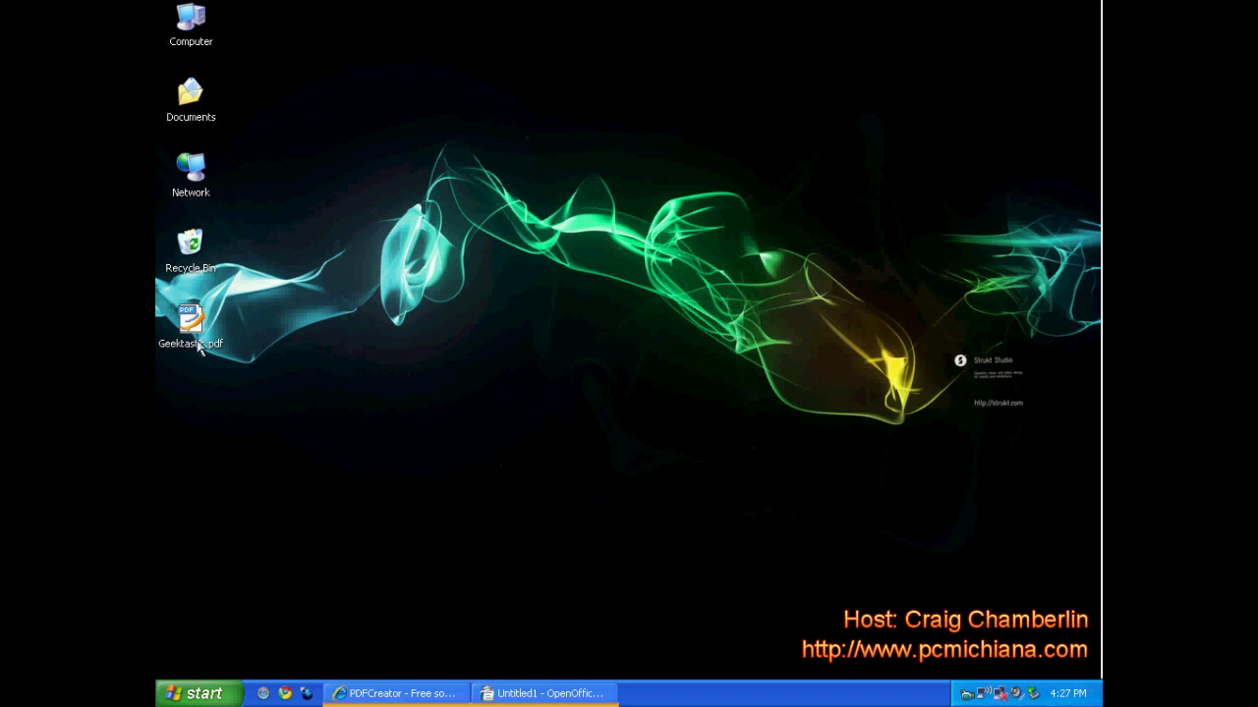
drag(200, 348, 705, 196)
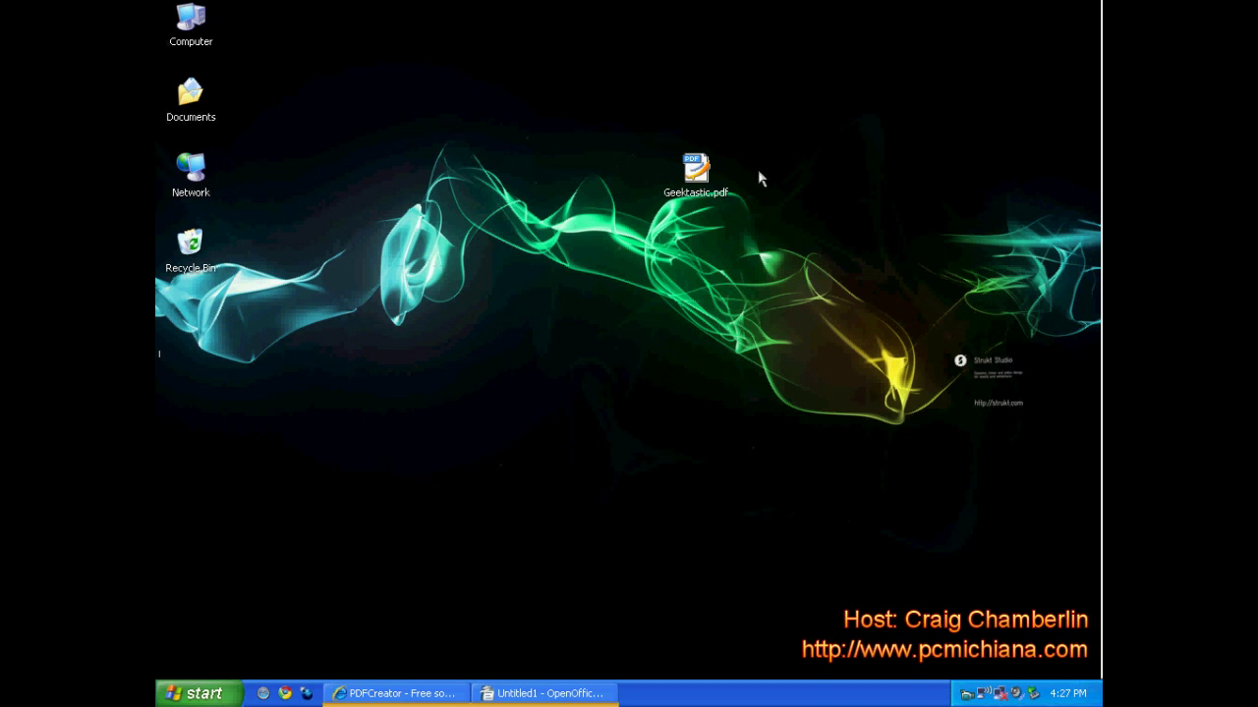
drag(757, 172, 629, 98)
click(541, 479)
drag(786, 385, 623, 147)
click(456, 496)
click(374, 694)
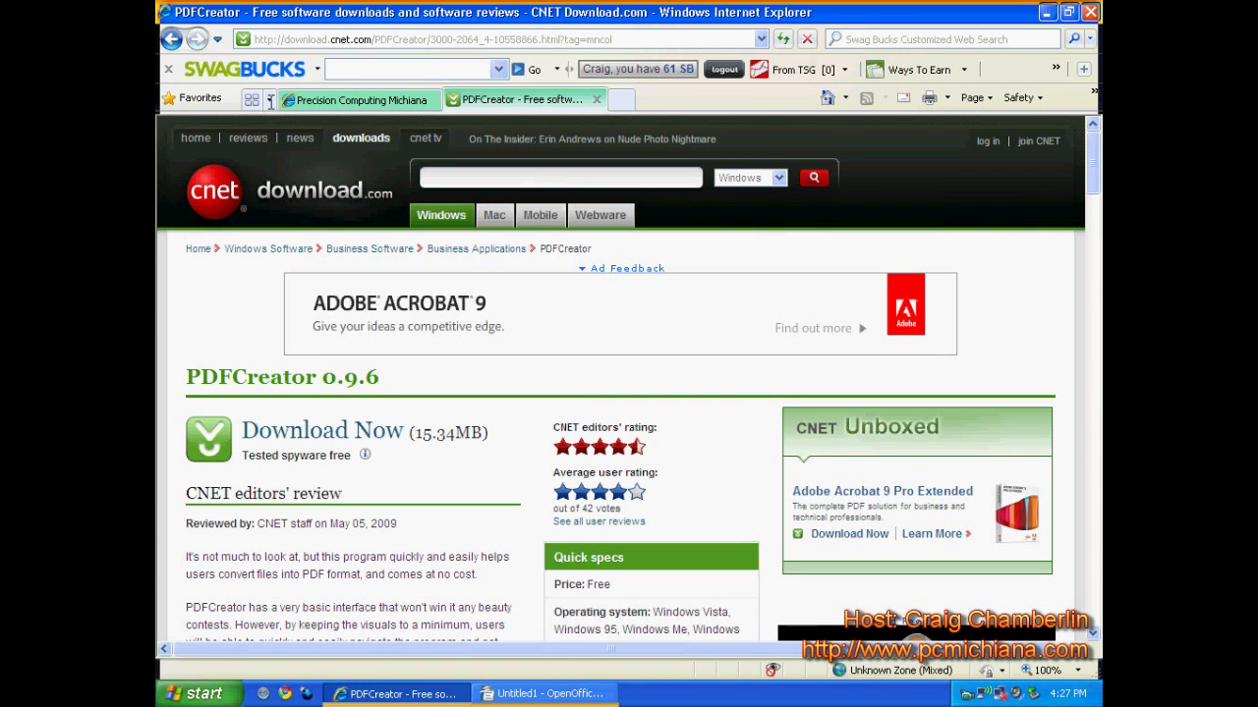
Step: Enable IE's menu bar and queue the CNET page in PDFCreator titled 'multi page test'
right_click(1020, 68)
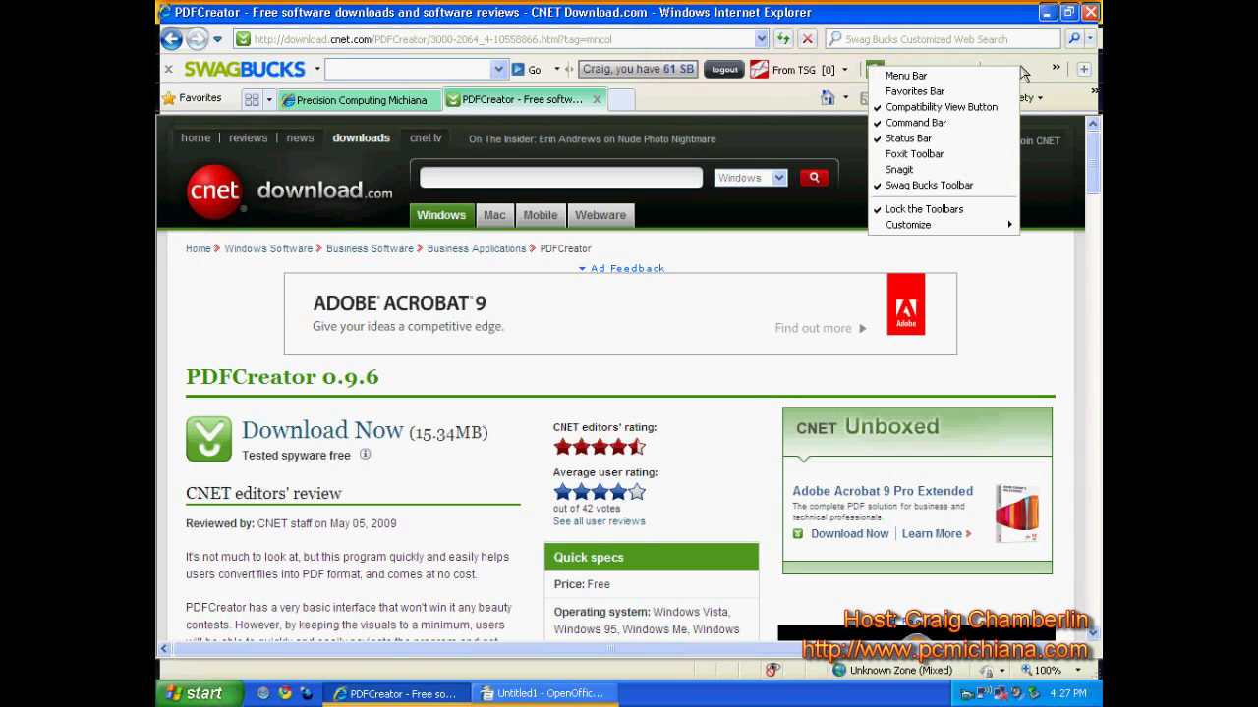
click(987, 75)
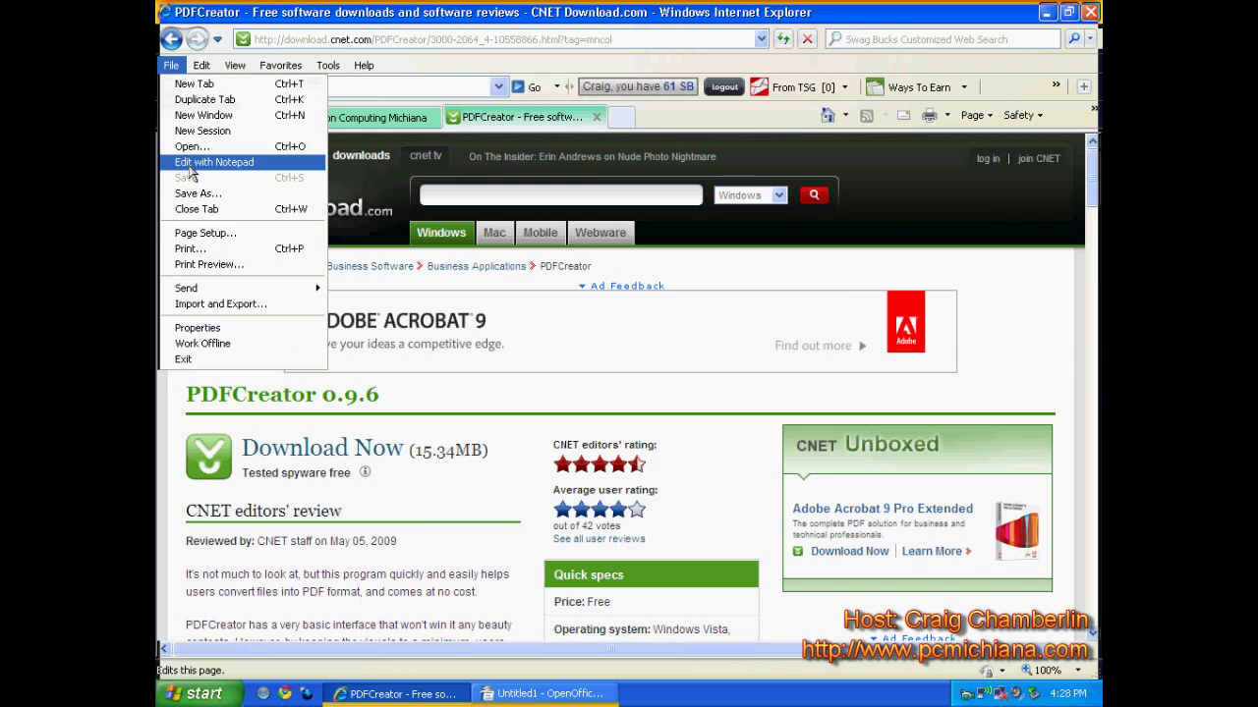
click(187, 247)
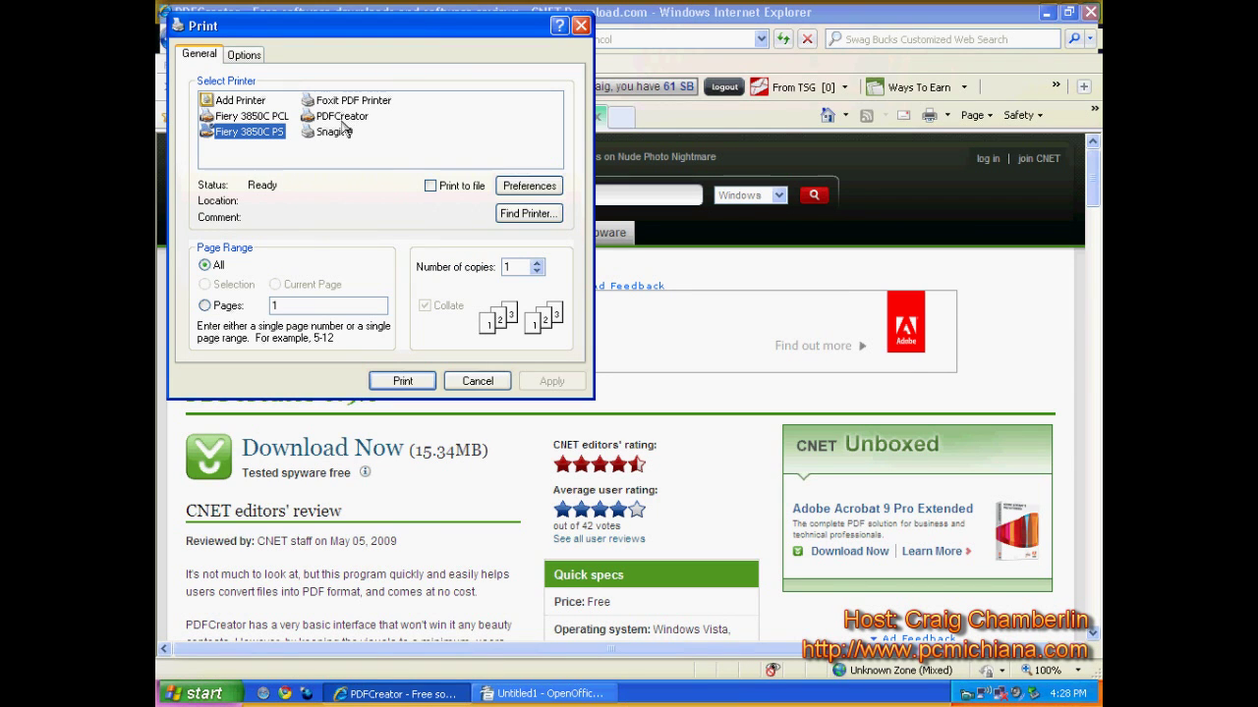
click(341, 116)
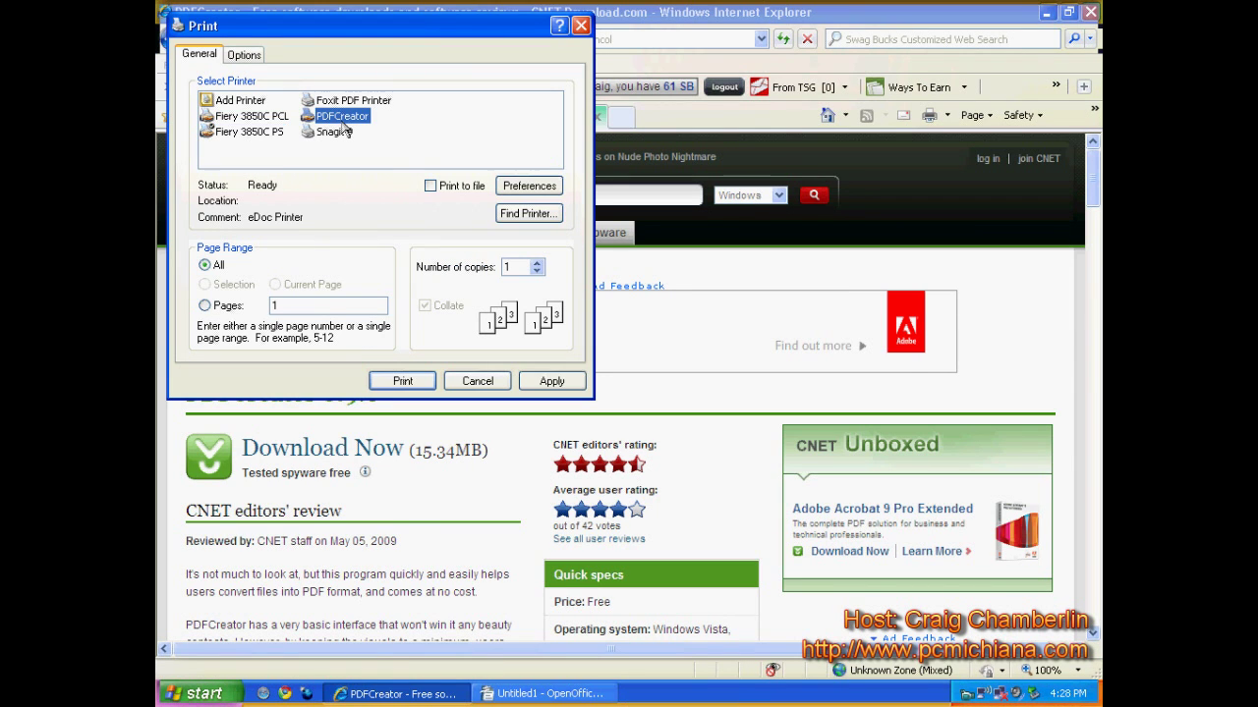
click(403, 381)
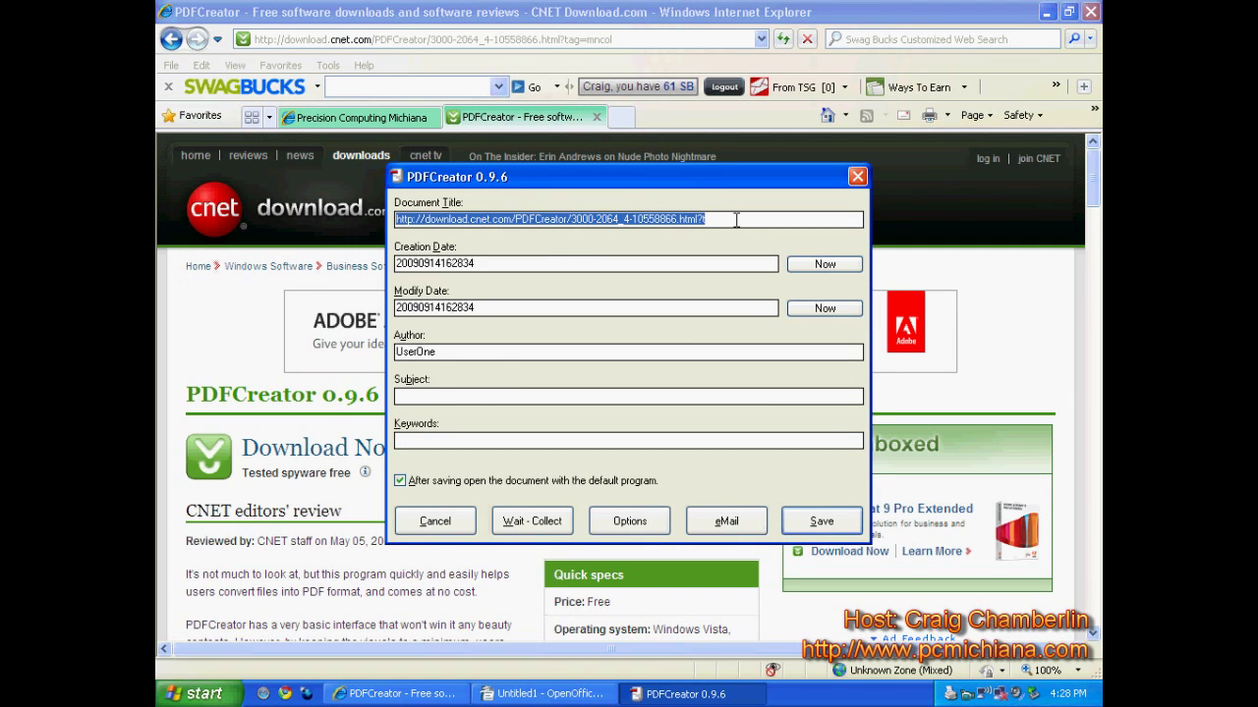
text(multi page test)
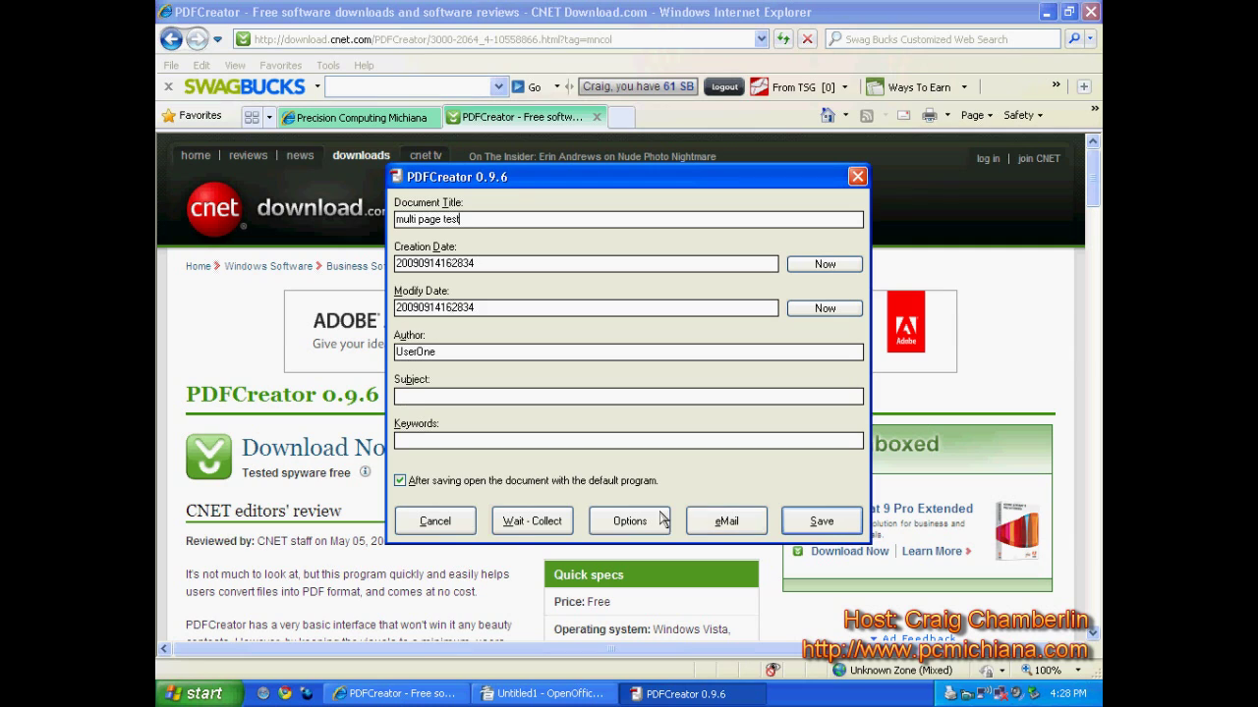
click(532, 521)
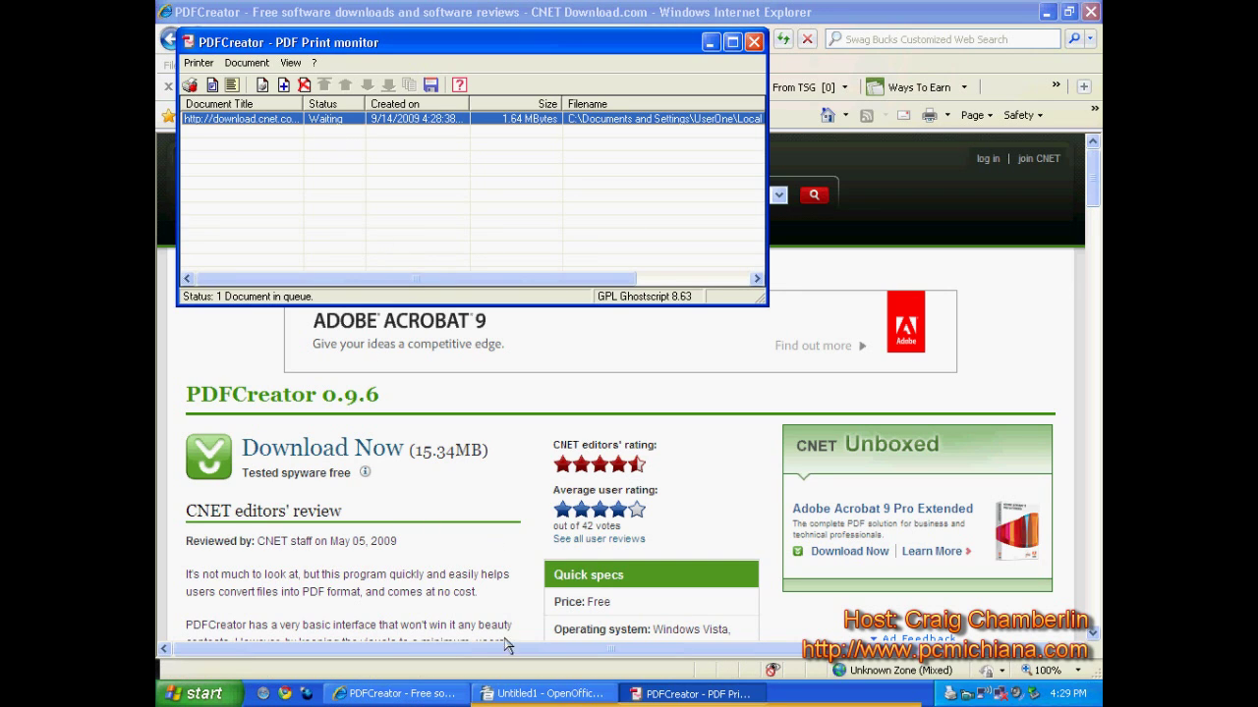
Step: Print the GEEK-TASTIC!! Writer document to PDFCreator and open its queue holding both jobs
click(520, 696)
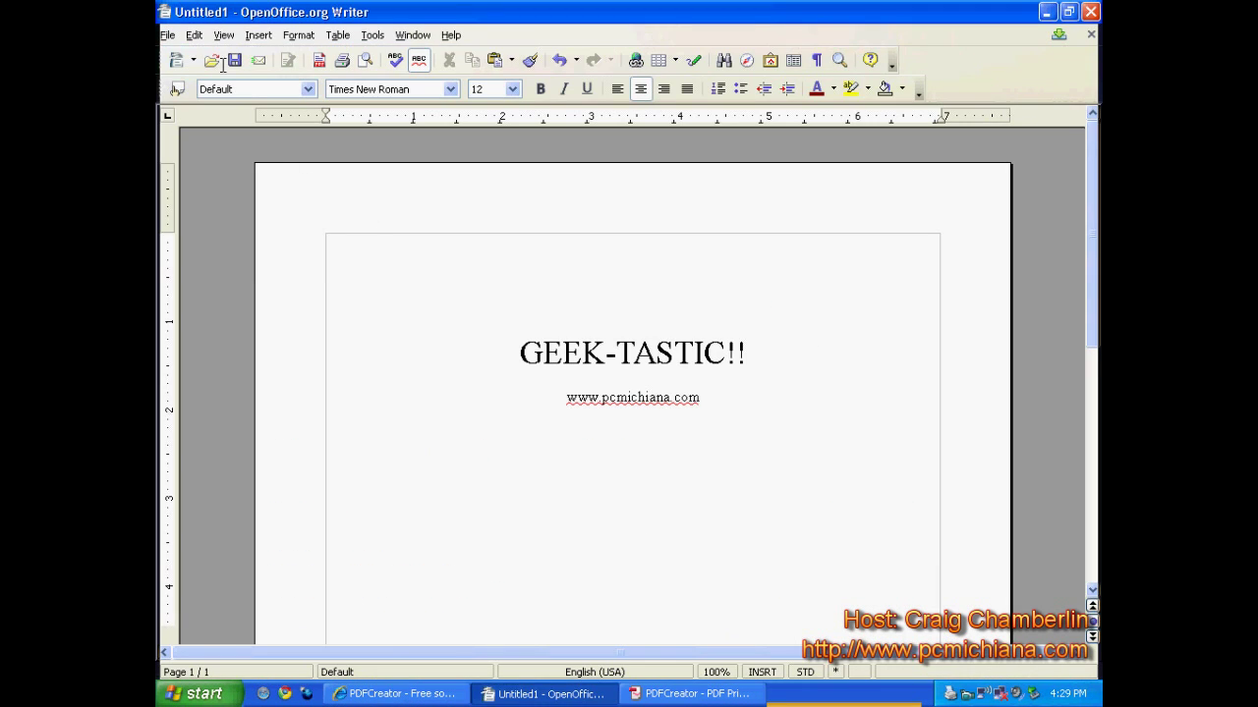
click(169, 36)
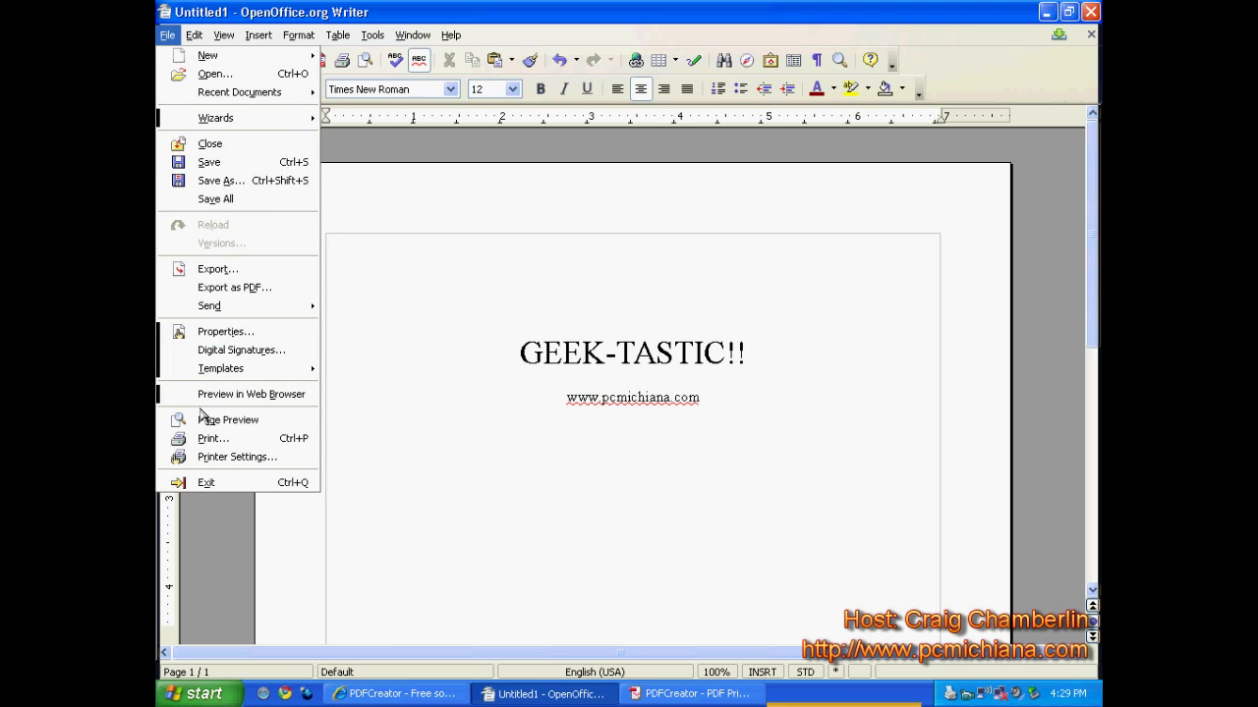
click(212, 438)
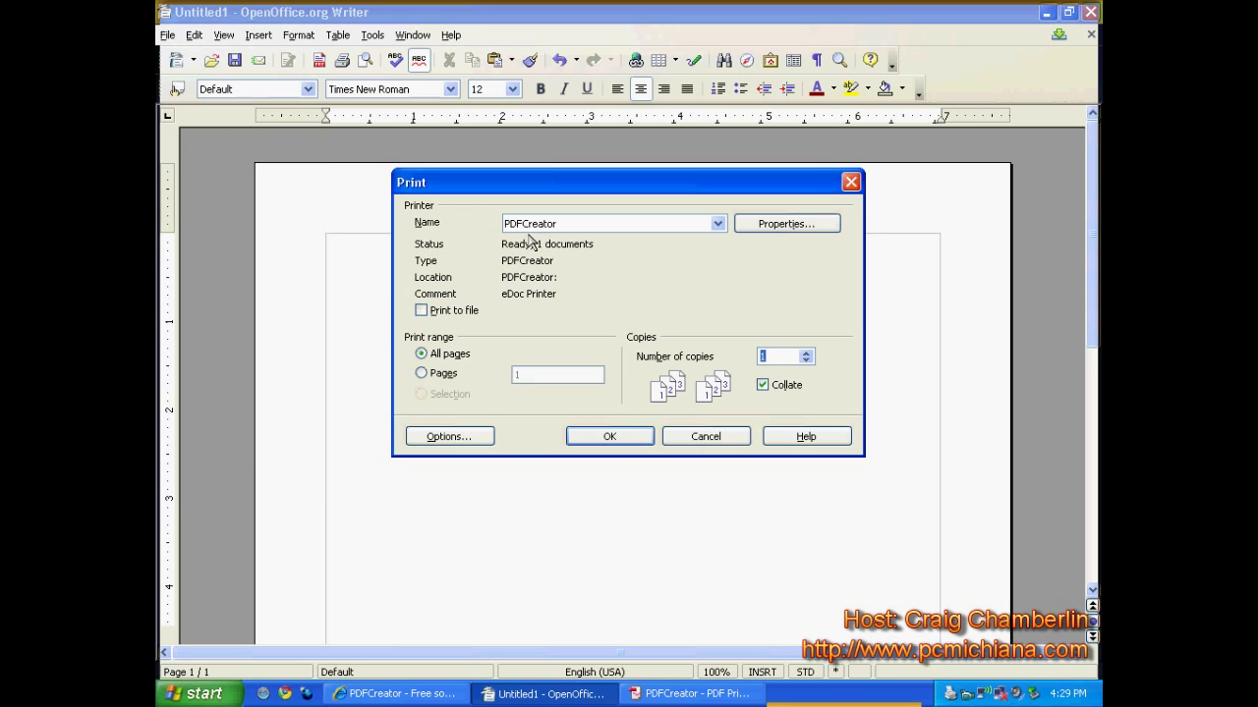
click(609, 436)
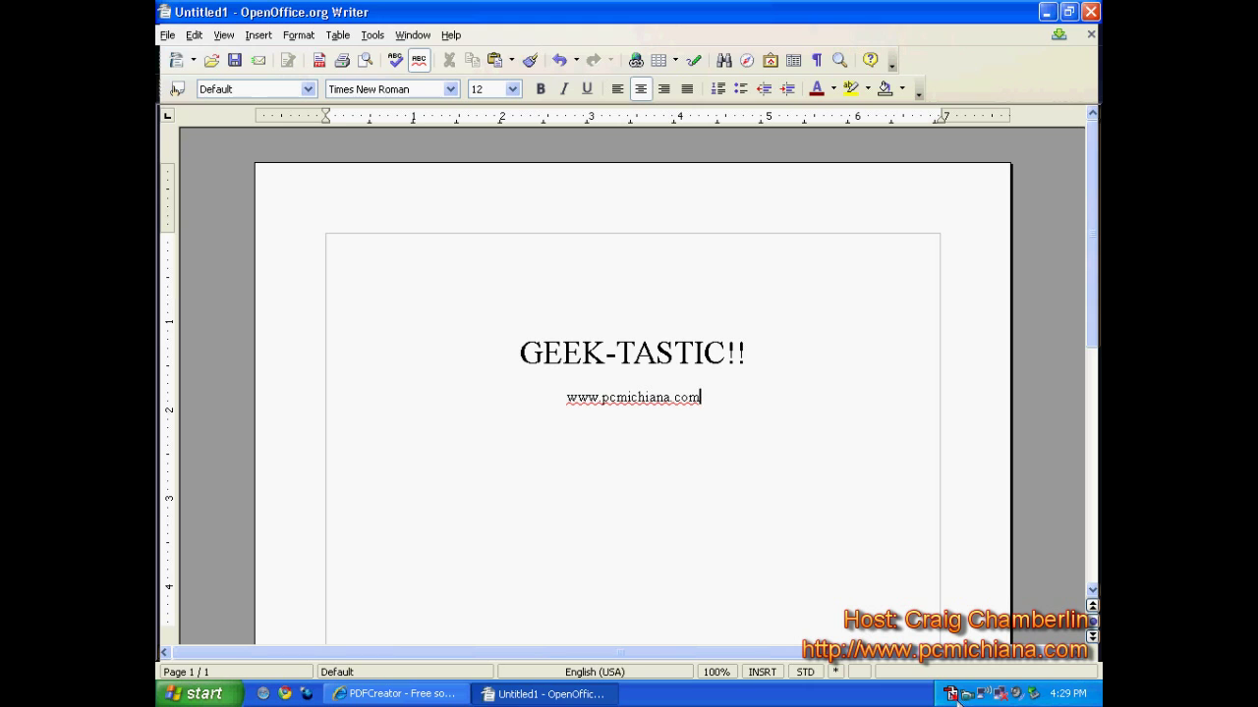
double_click(952, 695)
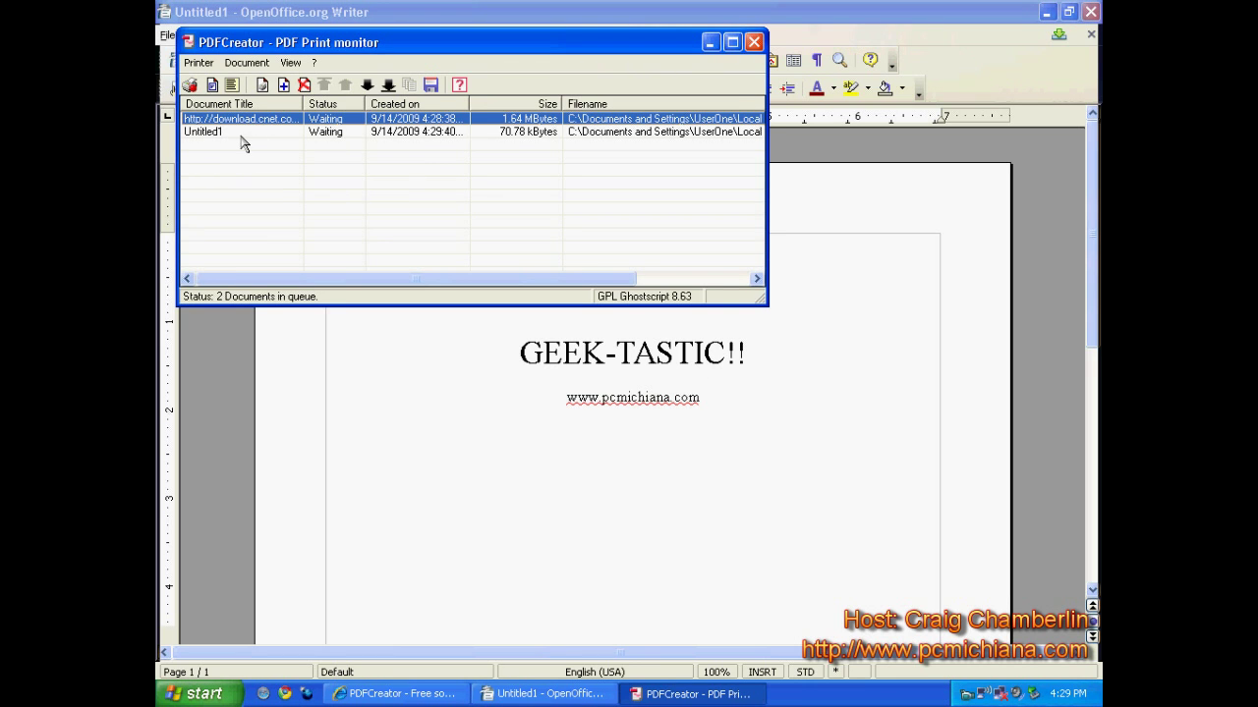
Step: Move the Untitled1 GEEK-TASTIC!! job to the top of the PDFCreator queue
click(241, 136)
click(239, 135)
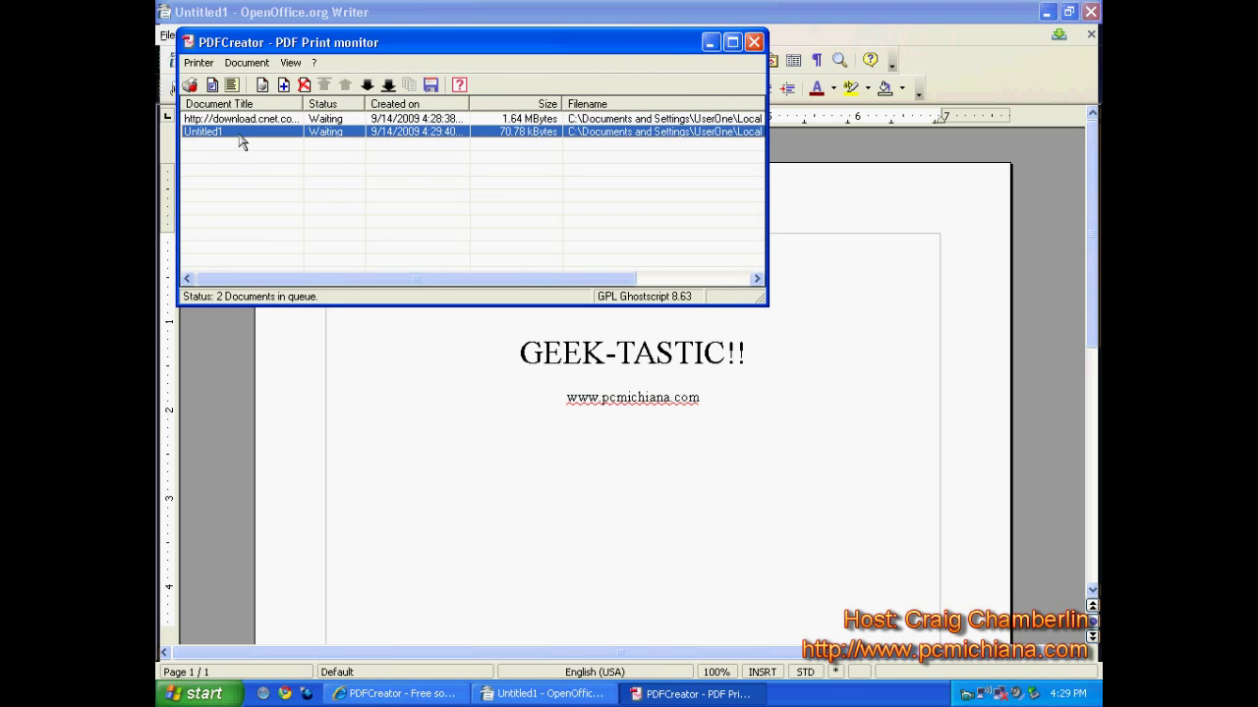
click(236, 119)
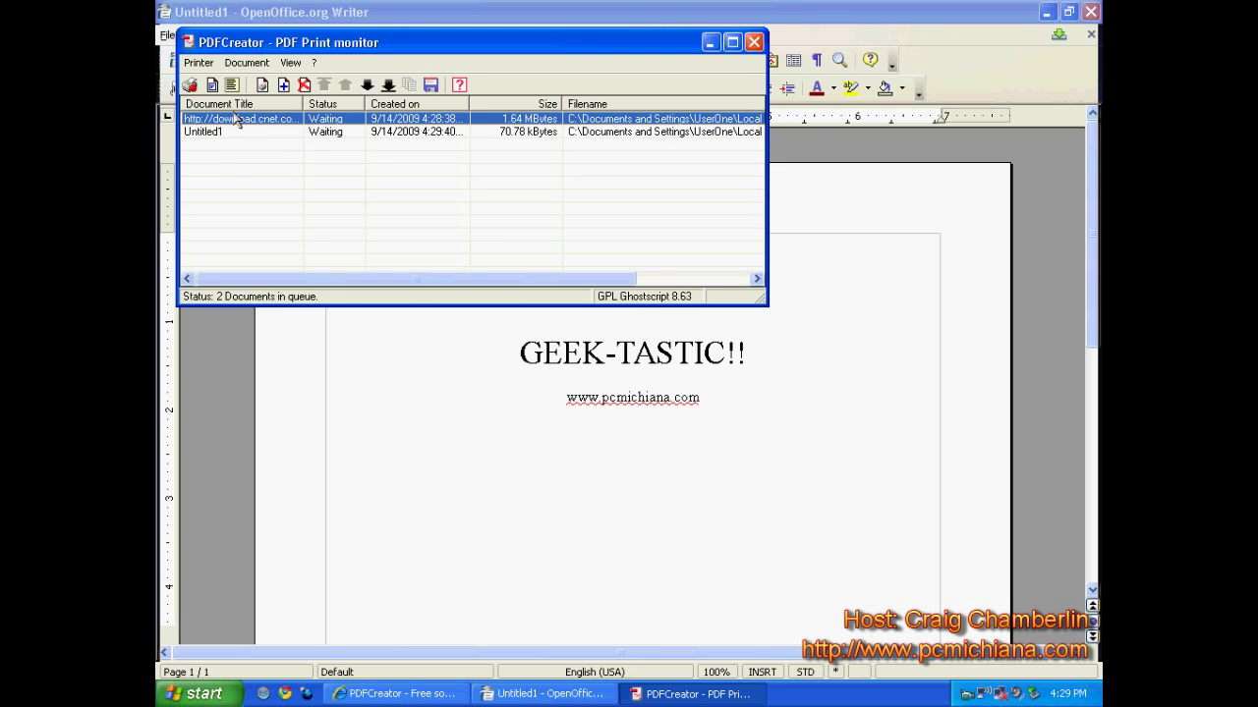
click(246, 133)
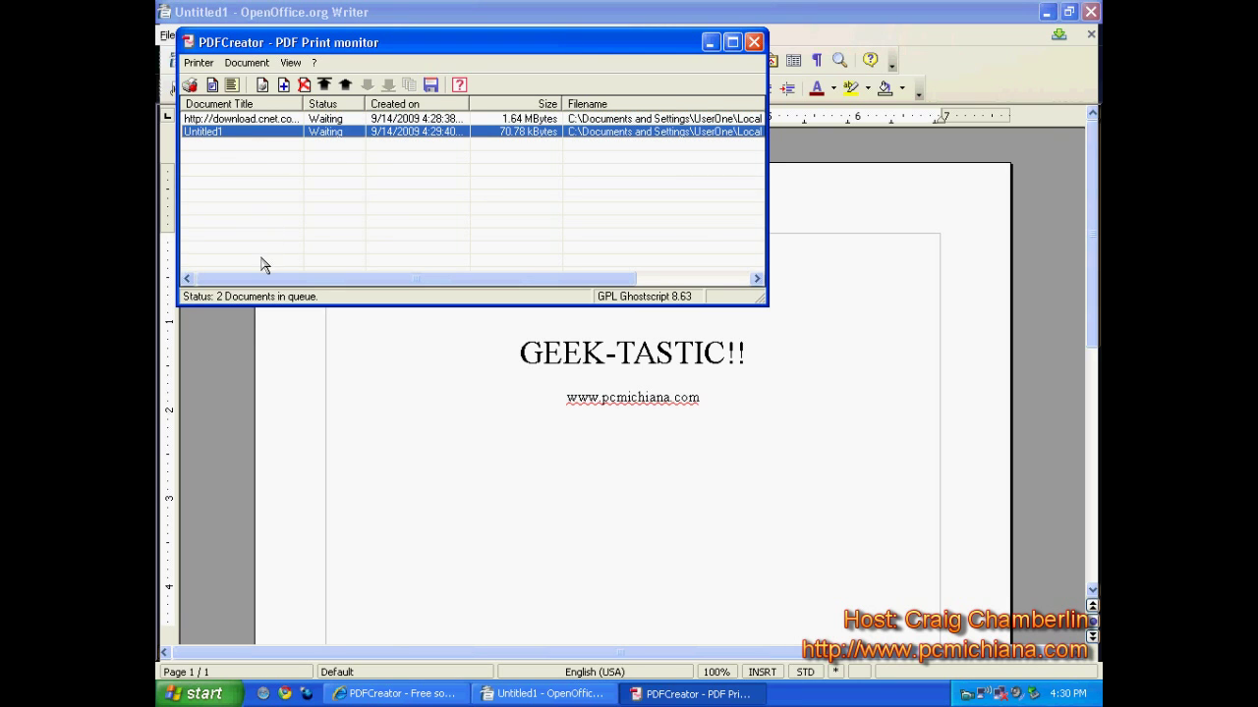
click(345, 86)
Step: Select both queued jobs and combine them into one 1.71 MB Untitled1 document
click(260, 132)
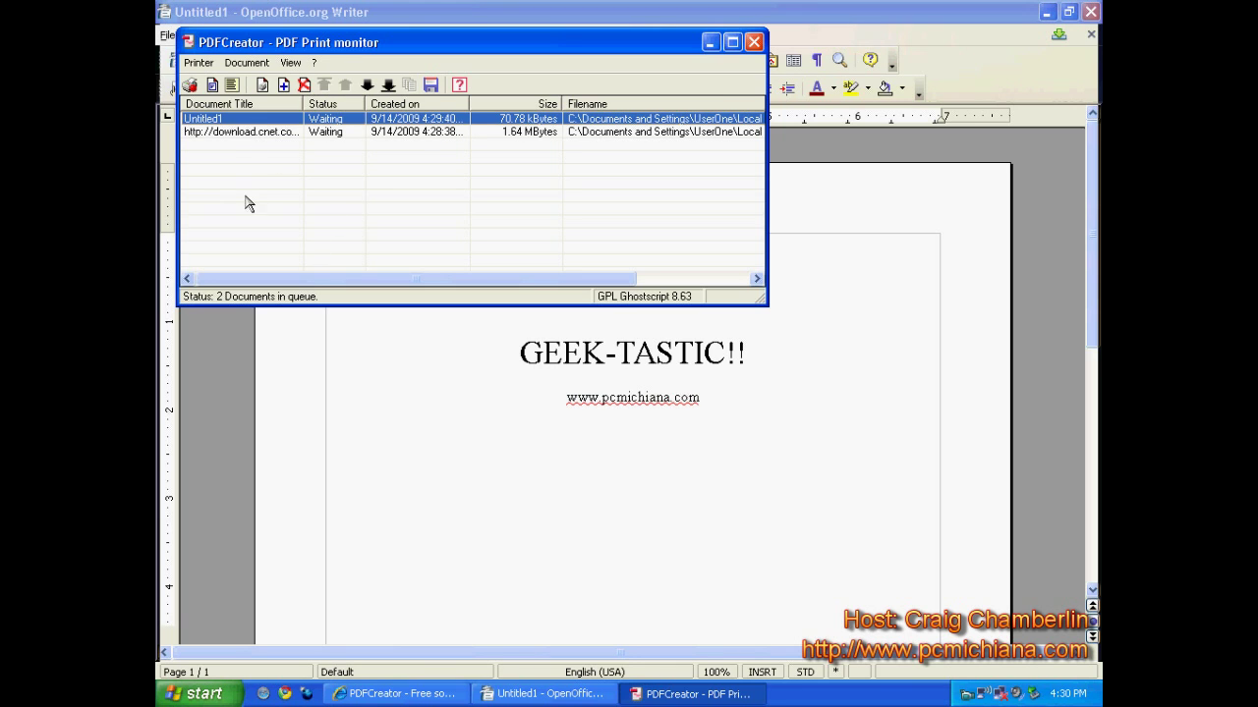
click(258, 135)
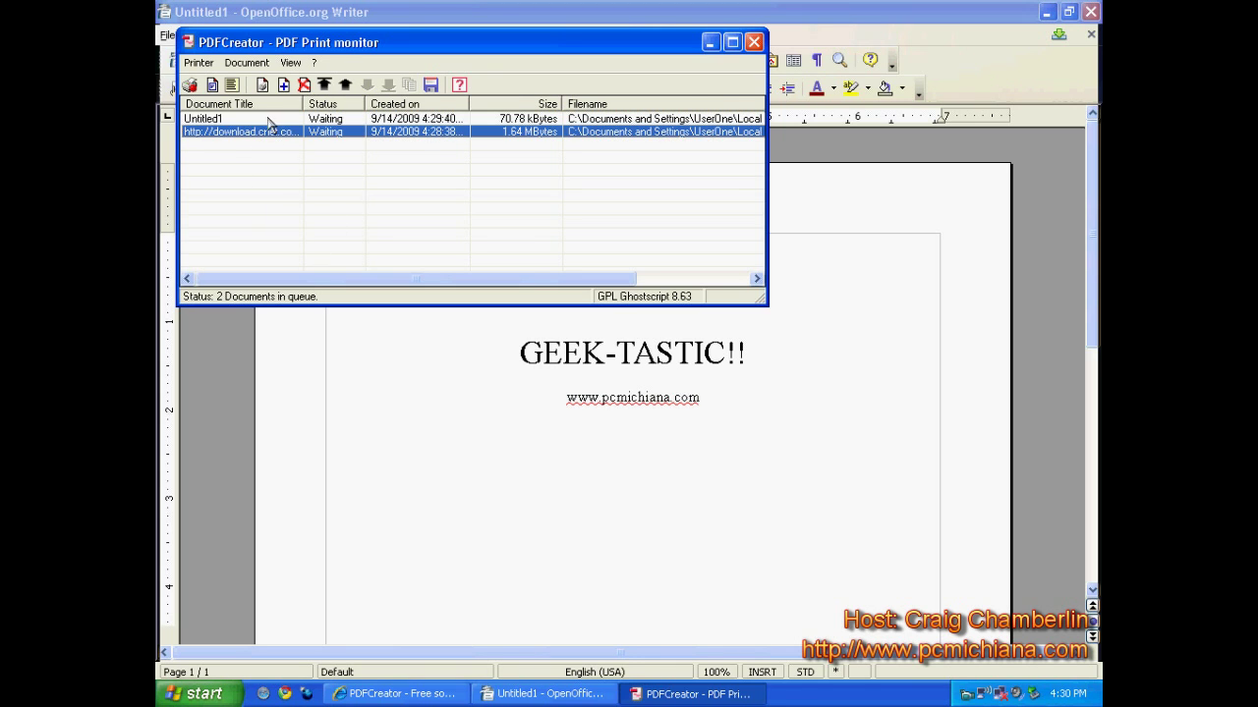
click(268, 122)
click(276, 135)
click(276, 121)
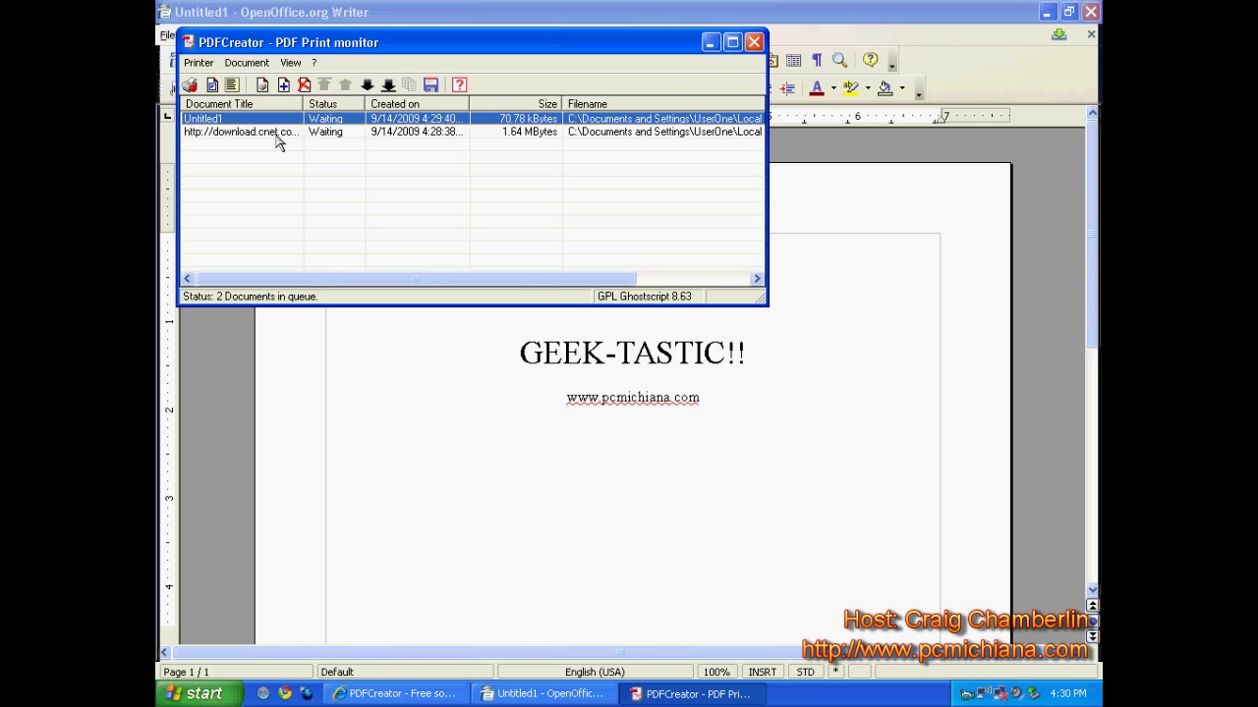
click(276, 134)
click(278, 121)
click(264, 133)
shift+click(250, 118)
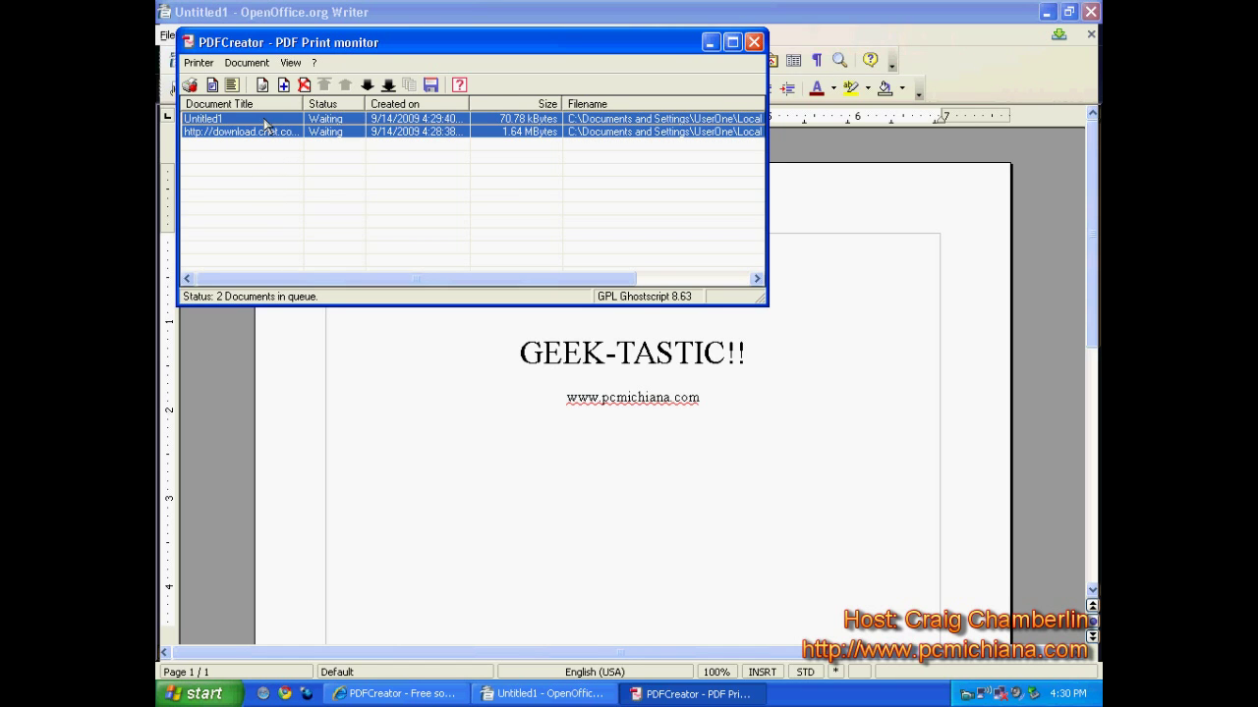
right_click(266, 123)
click(366, 252)
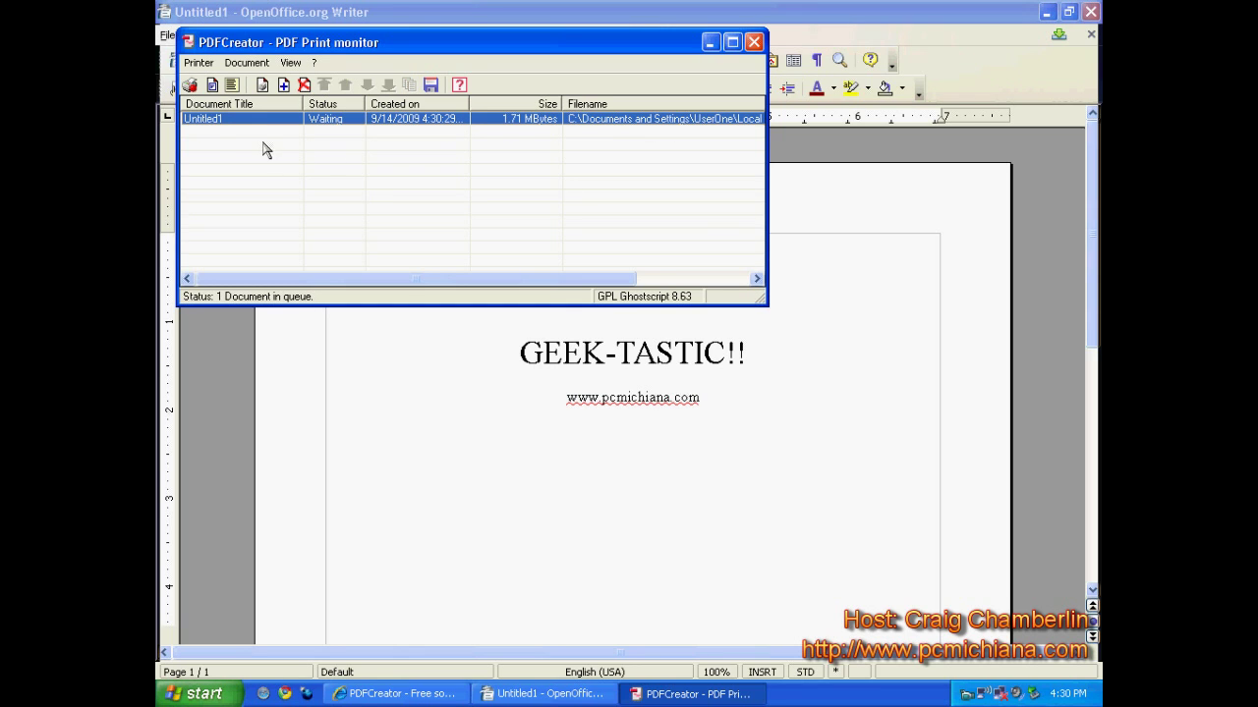
Step: Print the combined job titled 'multi-page test' and save it to the desktop as multi-page test.pdf
right_click(224, 124)
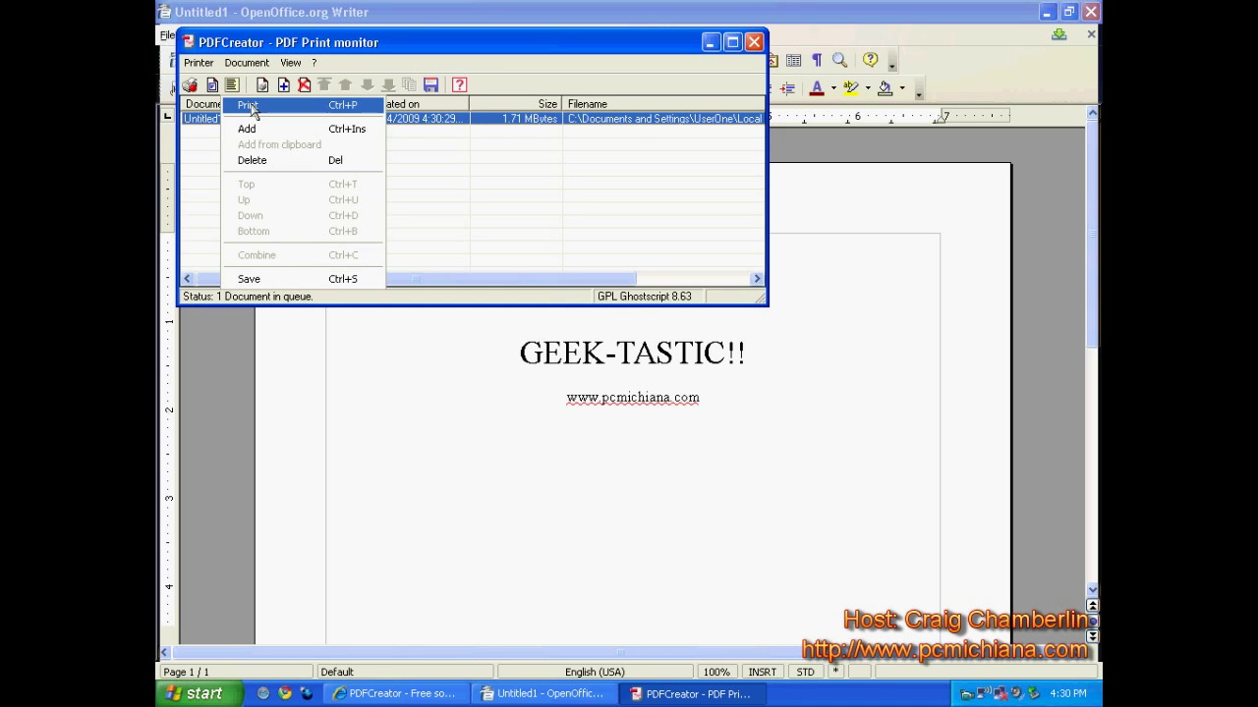
click(248, 106)
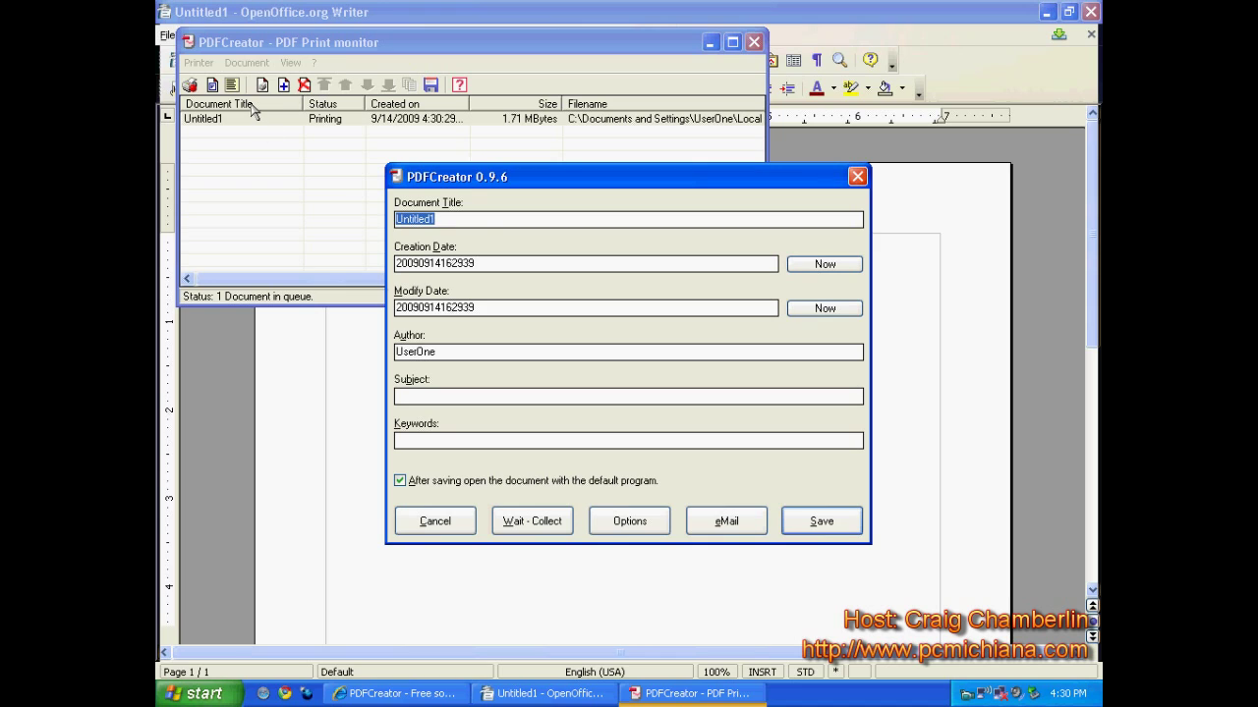
text(multi-page test)
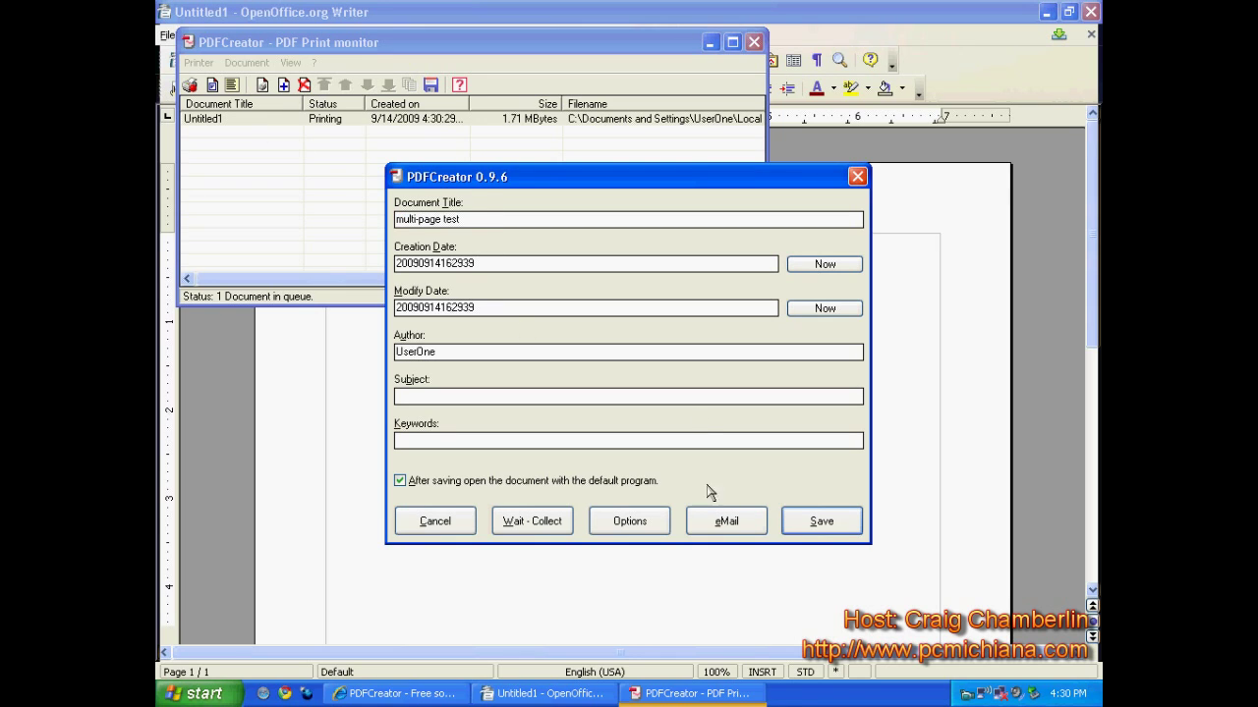
click(806, 523)
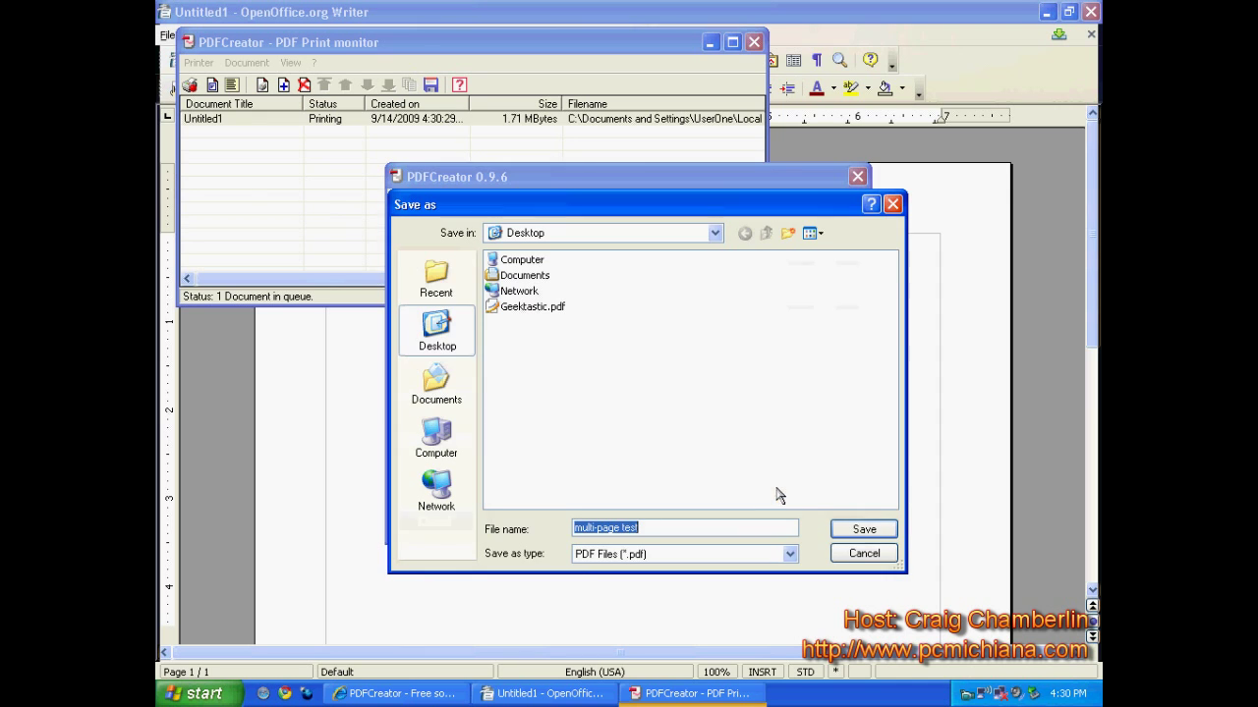
click(864, 530)
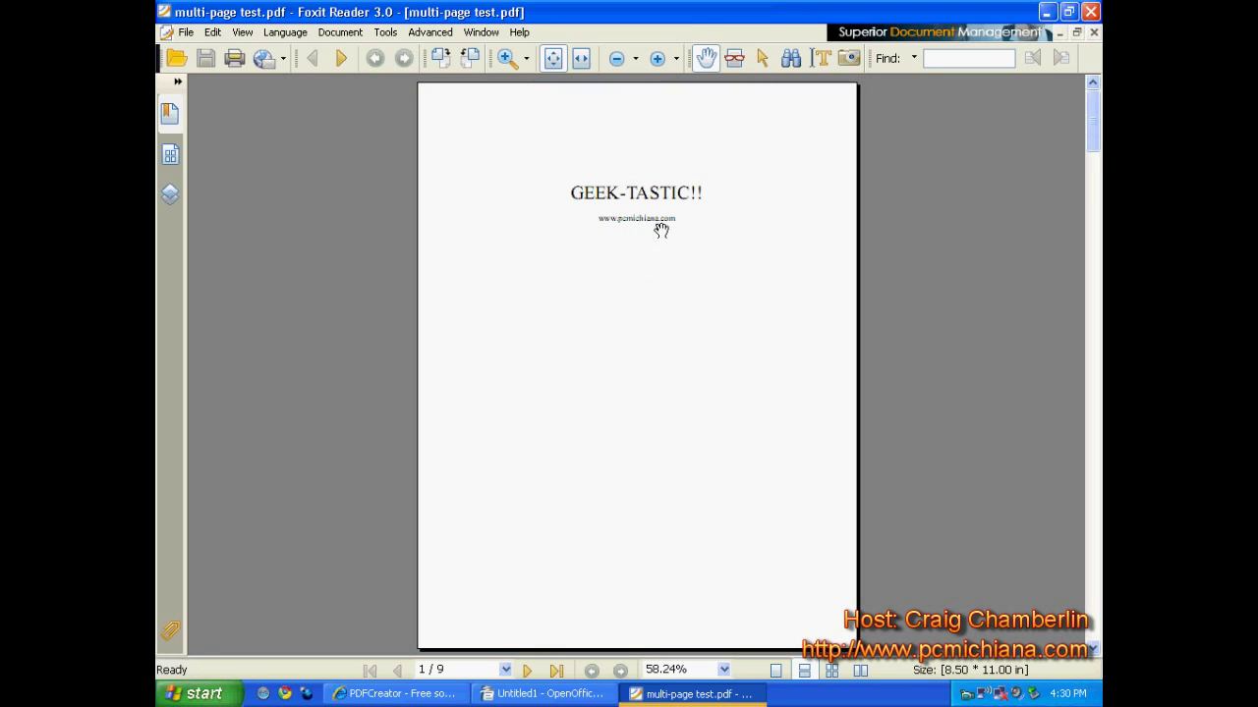
Step: Scroll into the 9-page PDF and zoom in on page 2 to 75%
scroll(649, 362, down, 3)
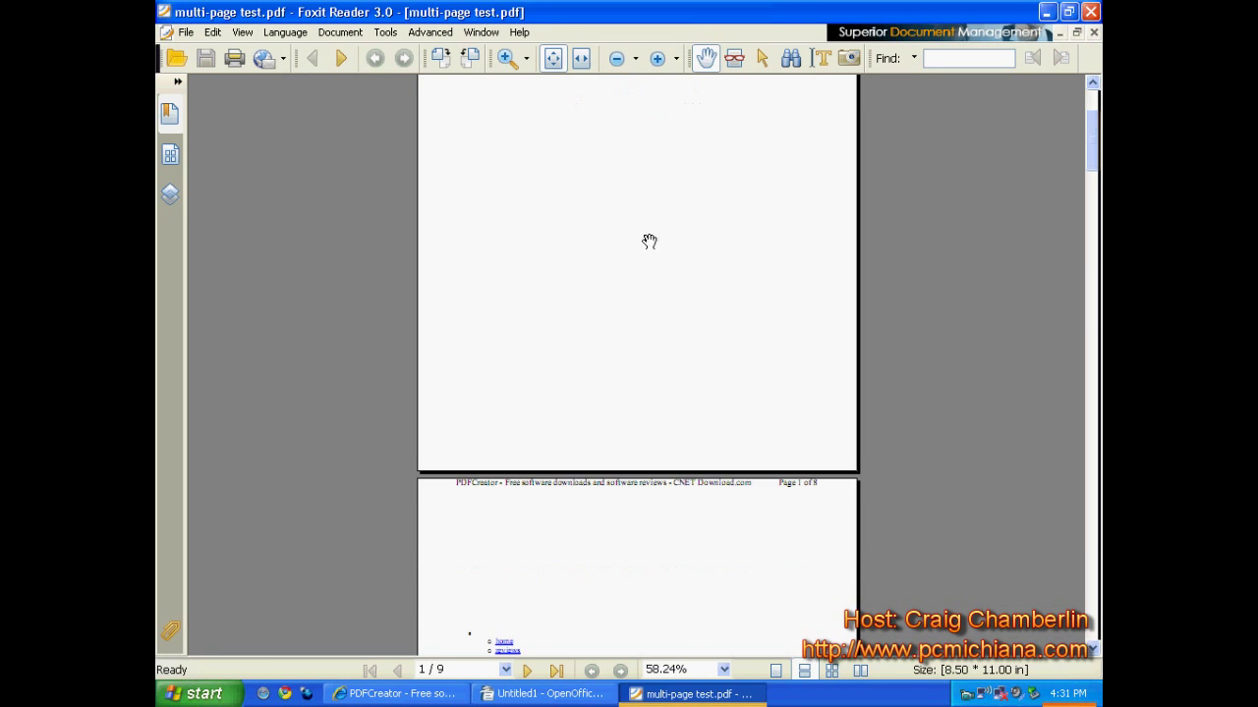
scroll(638, 371, down, 6)
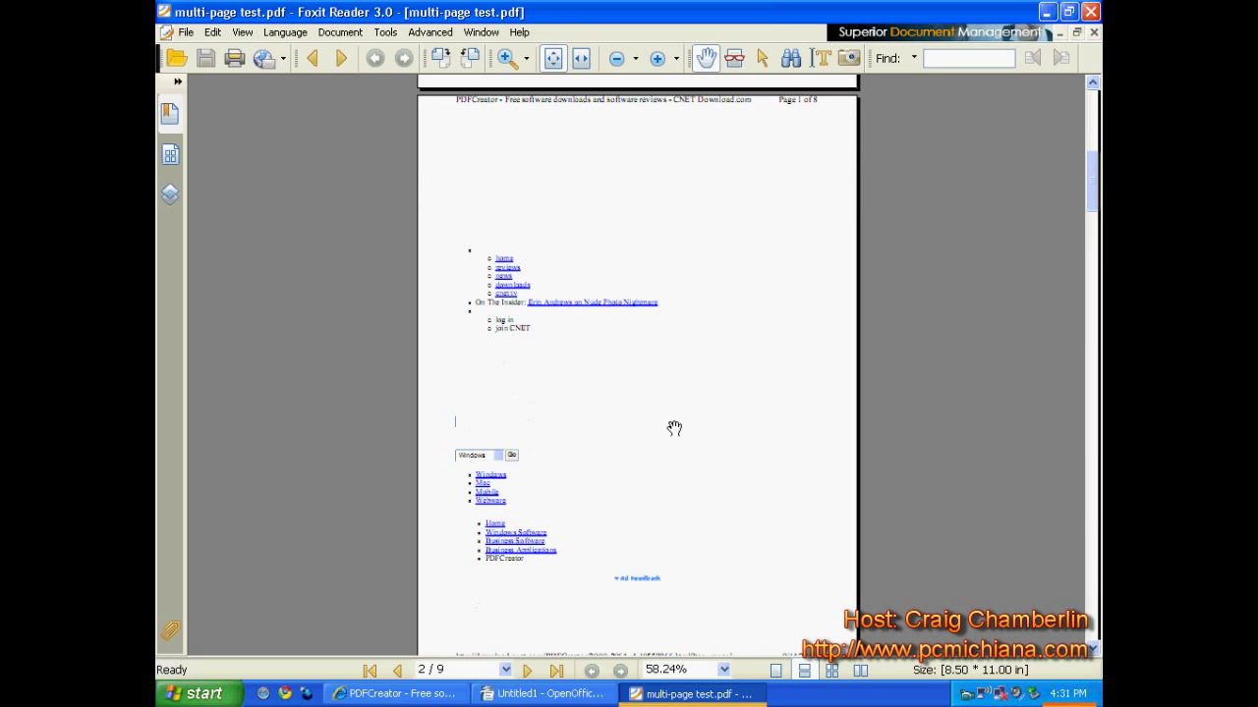
click(507, 58)
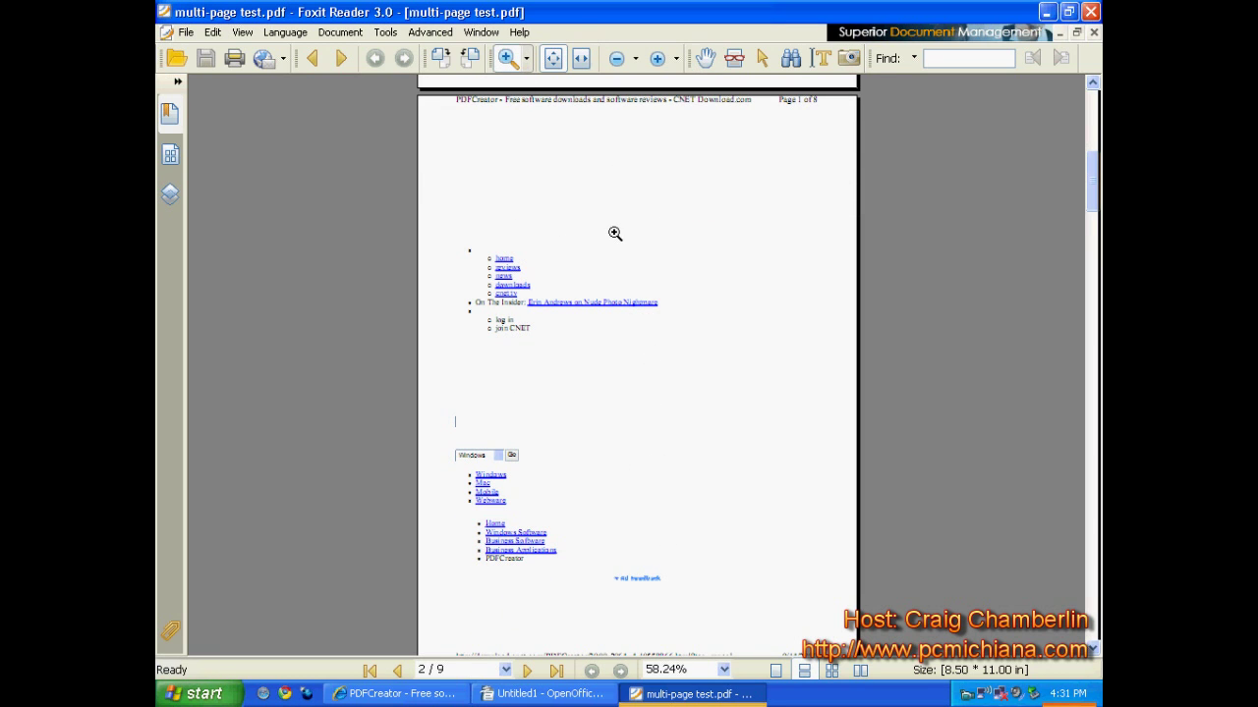
click(614, 233)
click(629, 379)
Step: Review pages 1–4 of the PDF, then close Foxit Reader
scroll(636, 398, down, 3)
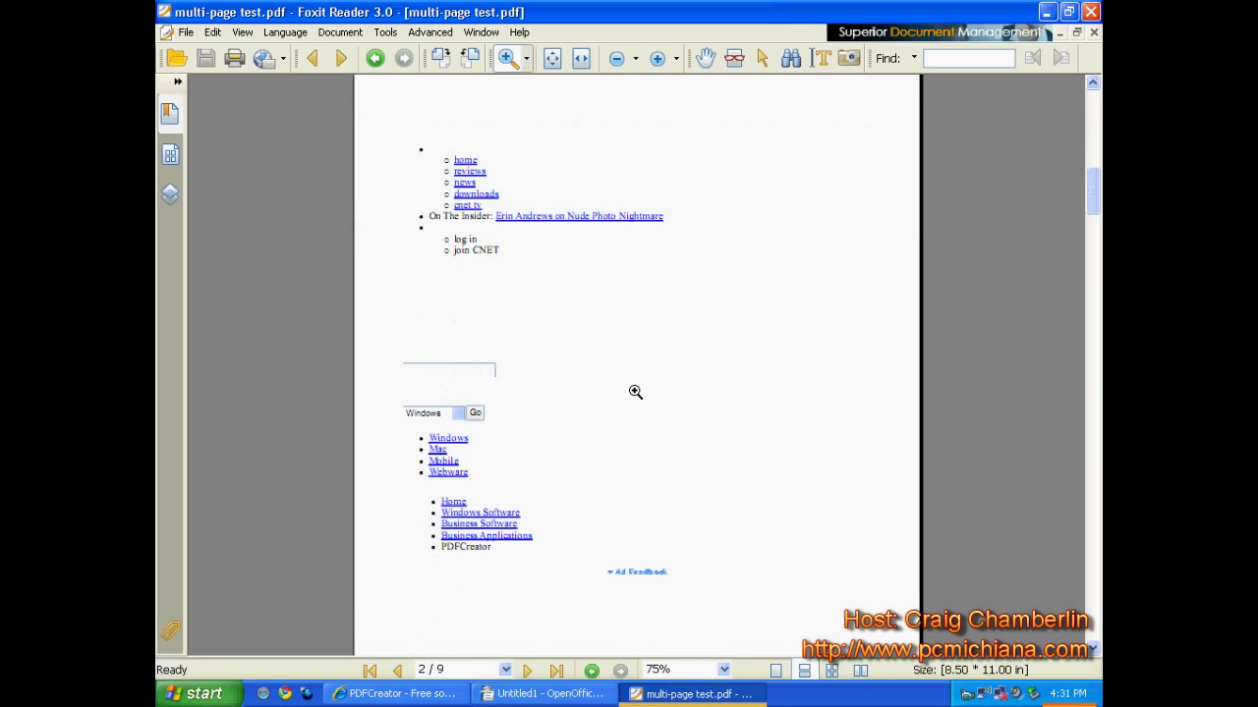
scroll(634, 391, down, 5)
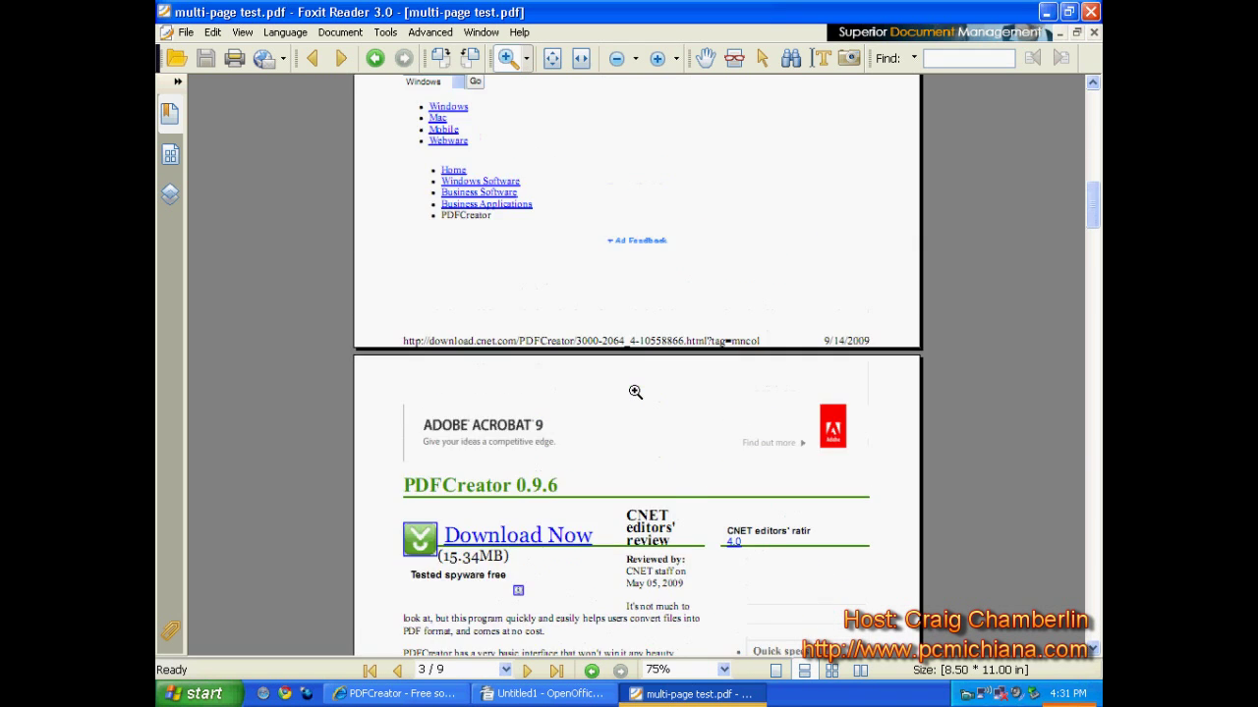
scroll(635, 391, up, 8)
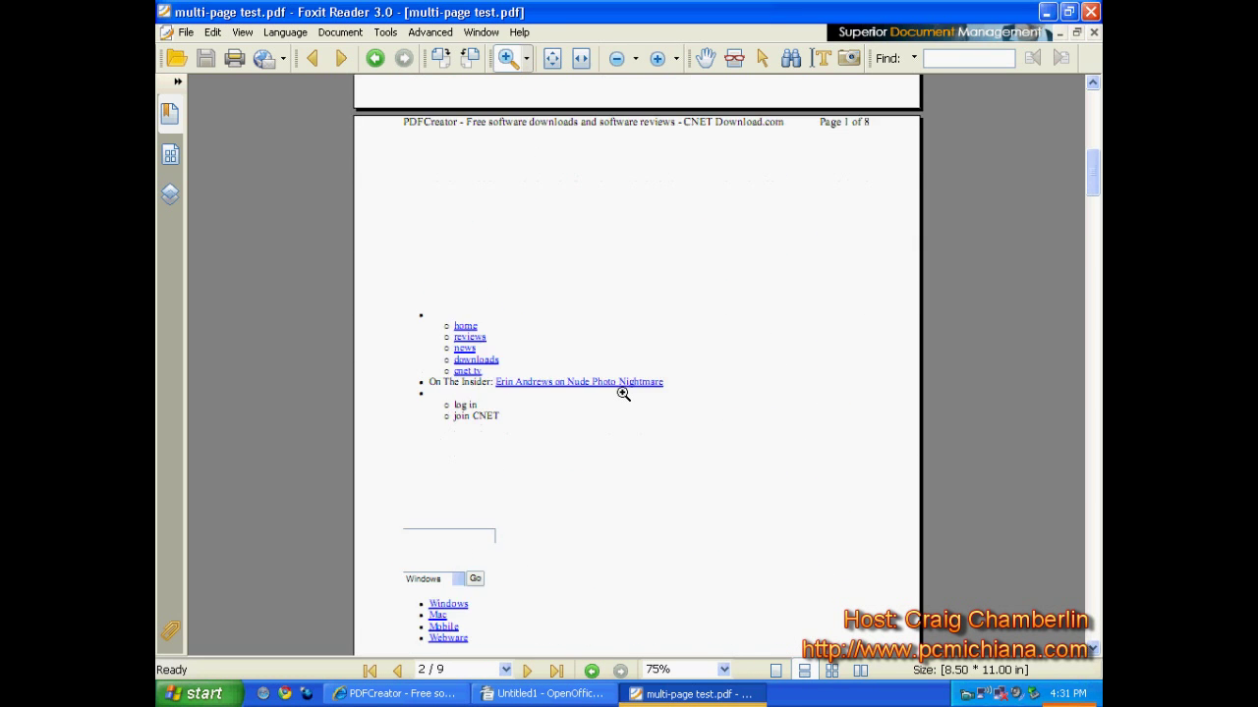
scroll(623, 393, down, 6)
scroll(600, 435, up, 3)
scroll(591, 406, down, 2)
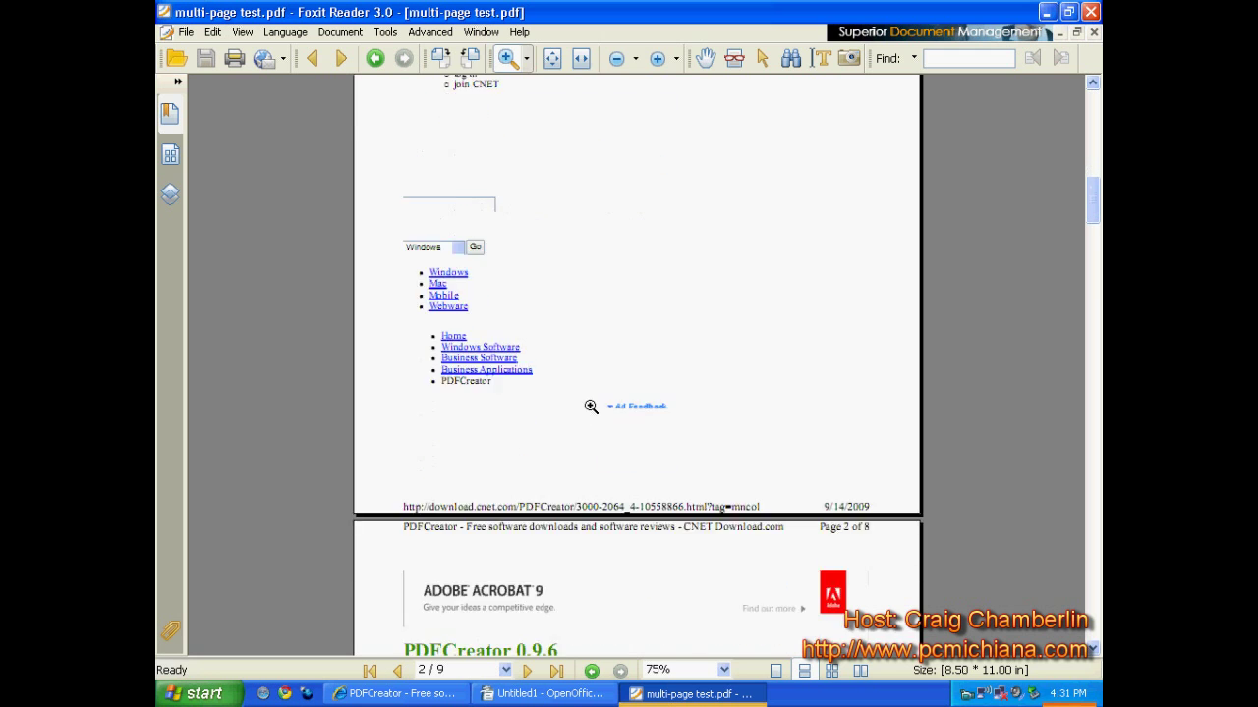
scroll(590, 406, up, 3)
scroll(584, 436, down, 9)
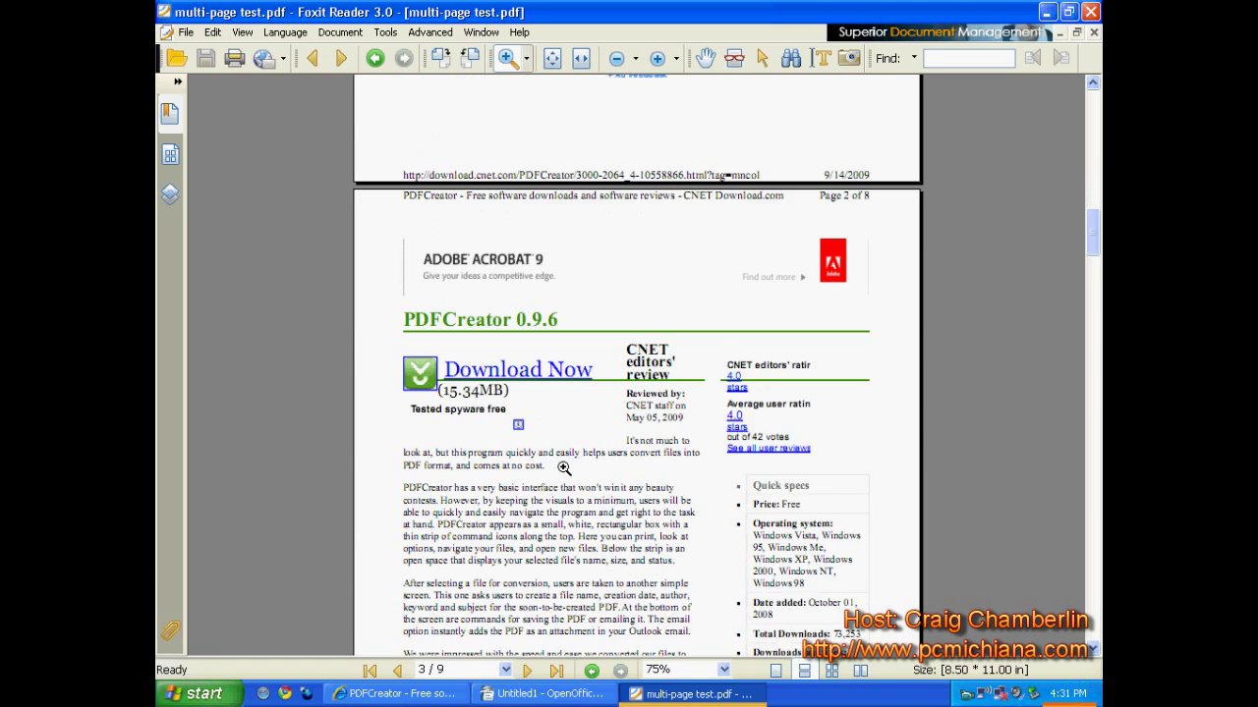
scroll(600, 492, down, 9)
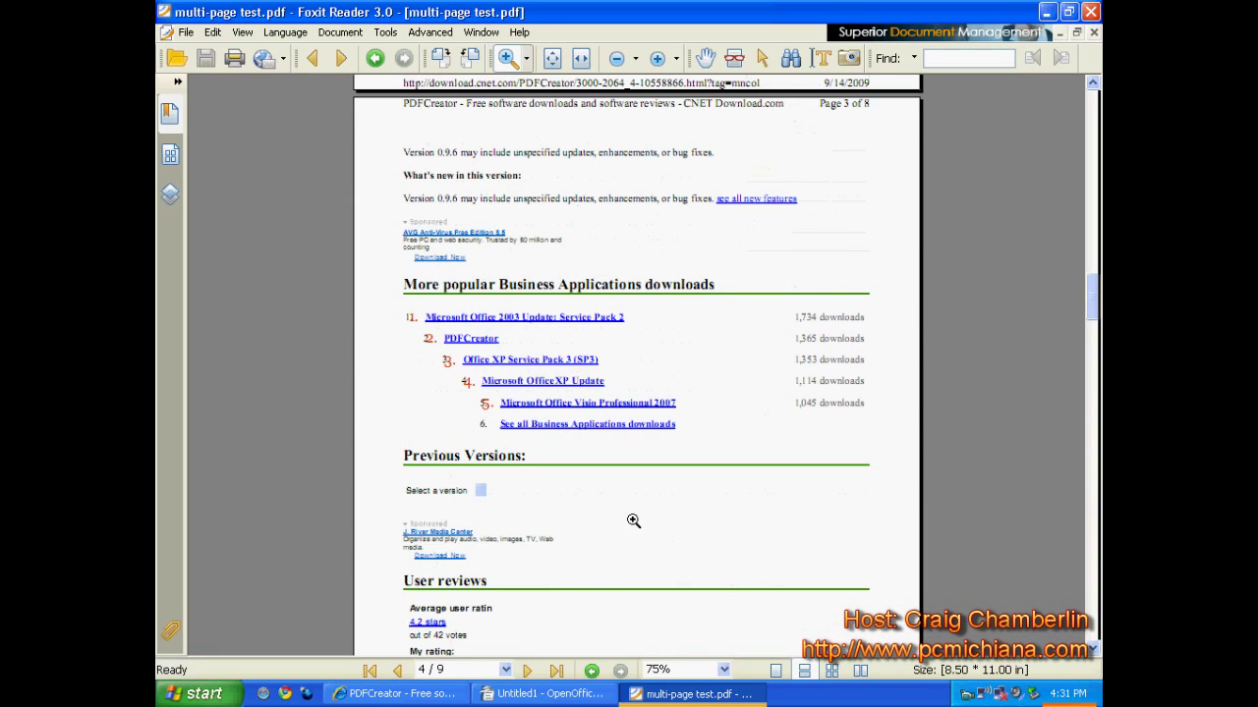
scroll(648, 437, up, 9)
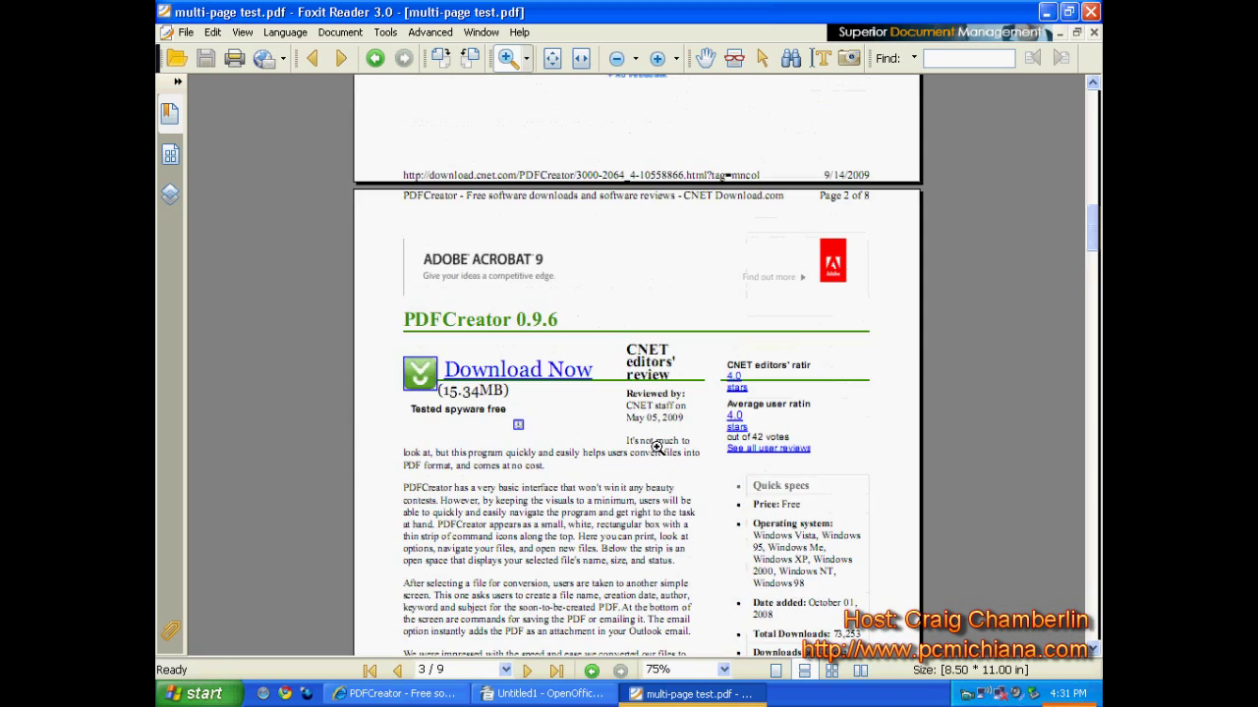
scroll(656, 447, up, 10)
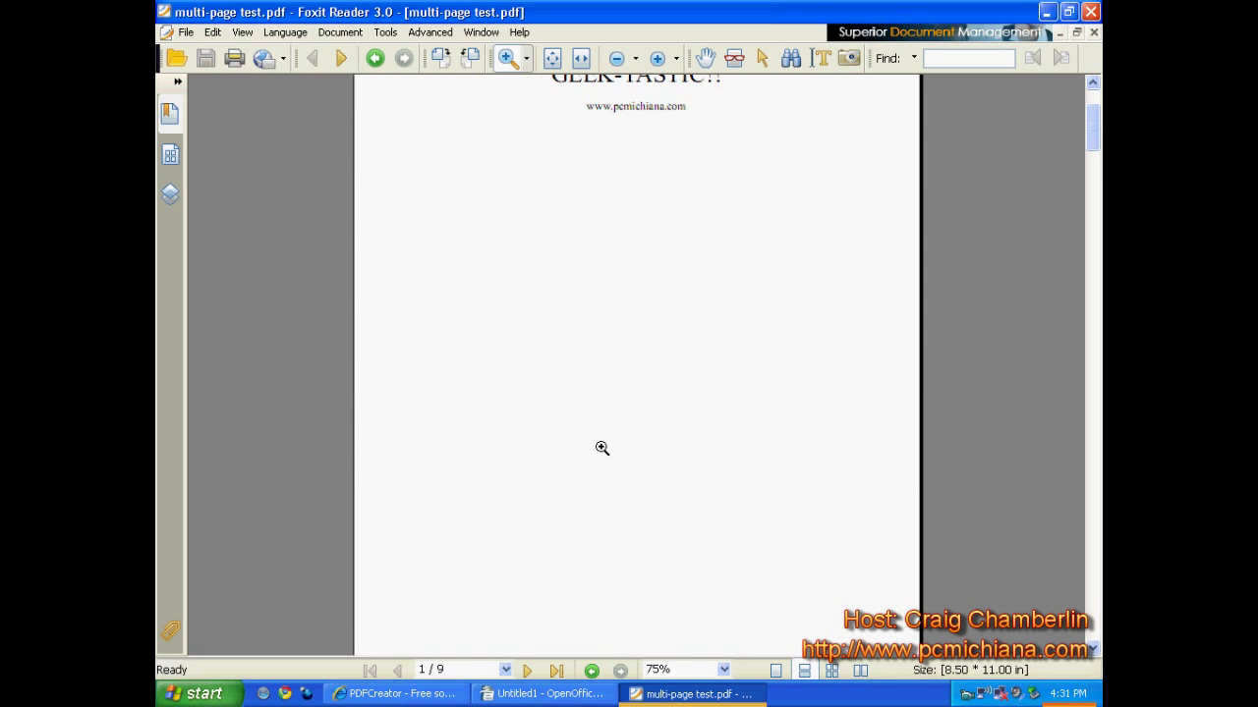
scroll(590, 422, up, 3)
scroll(656, 302, down, 8)
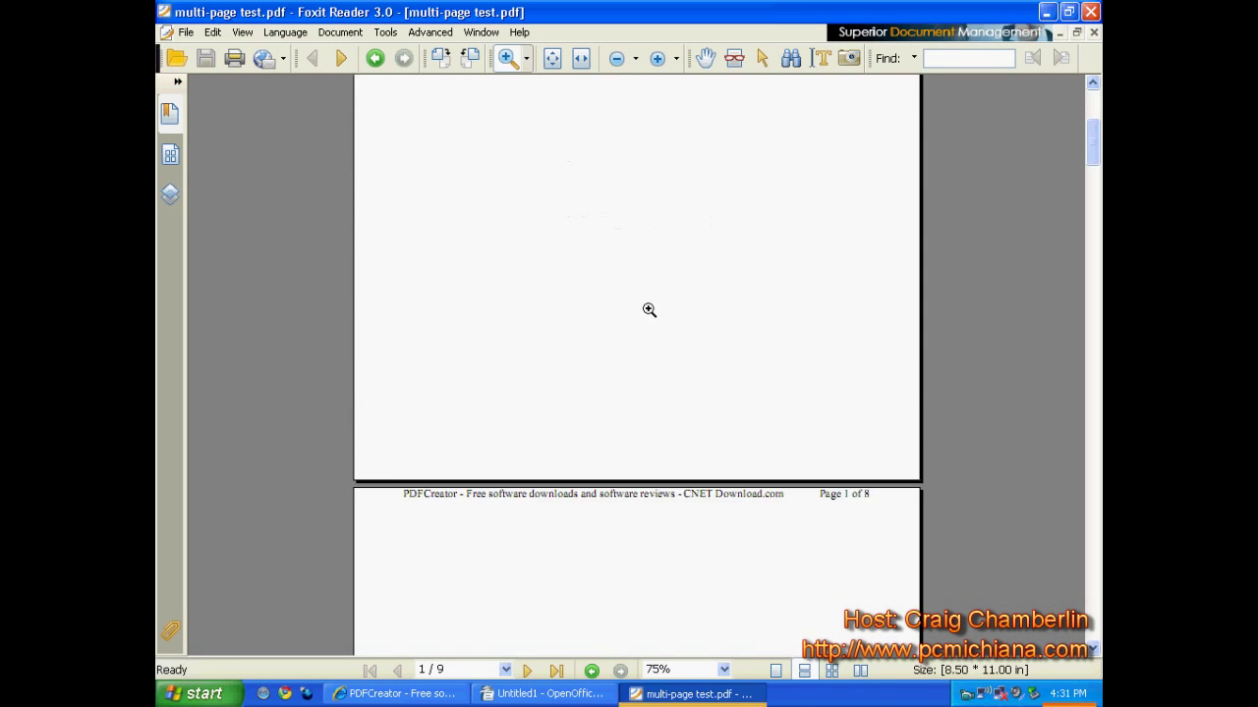
scroll(628, 324, down, 10)
click(1090, 11)
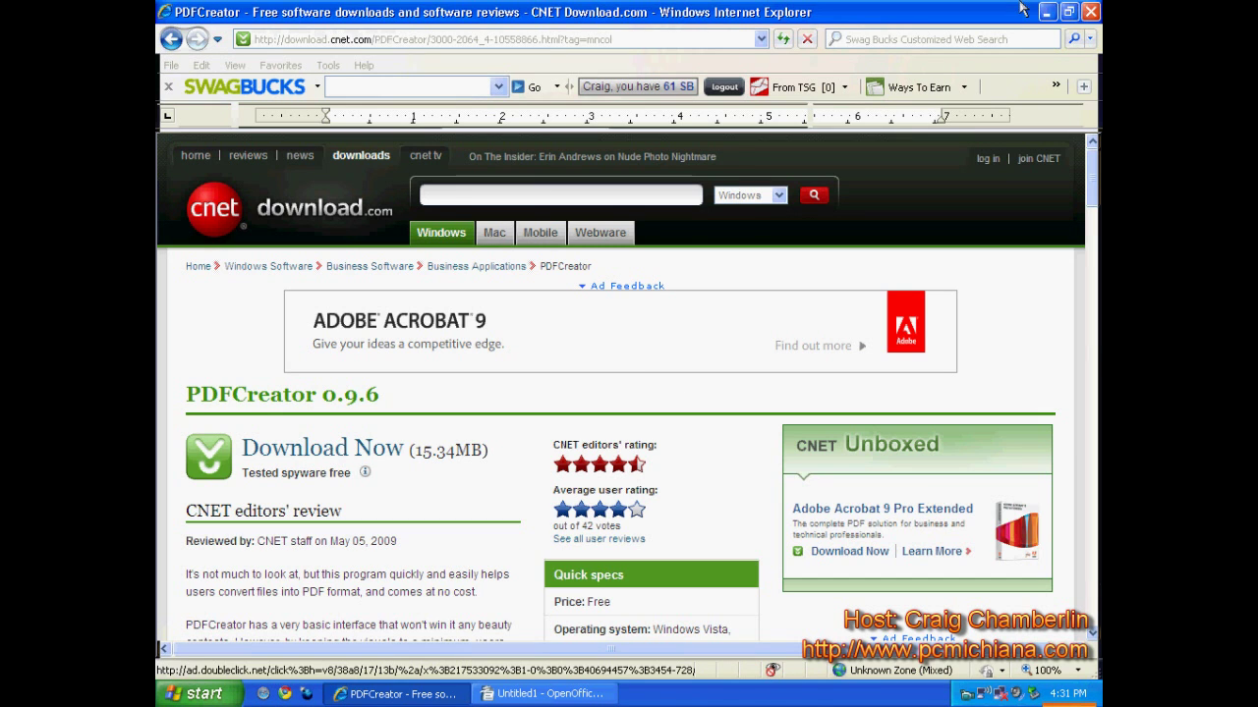
click(1045, 12)
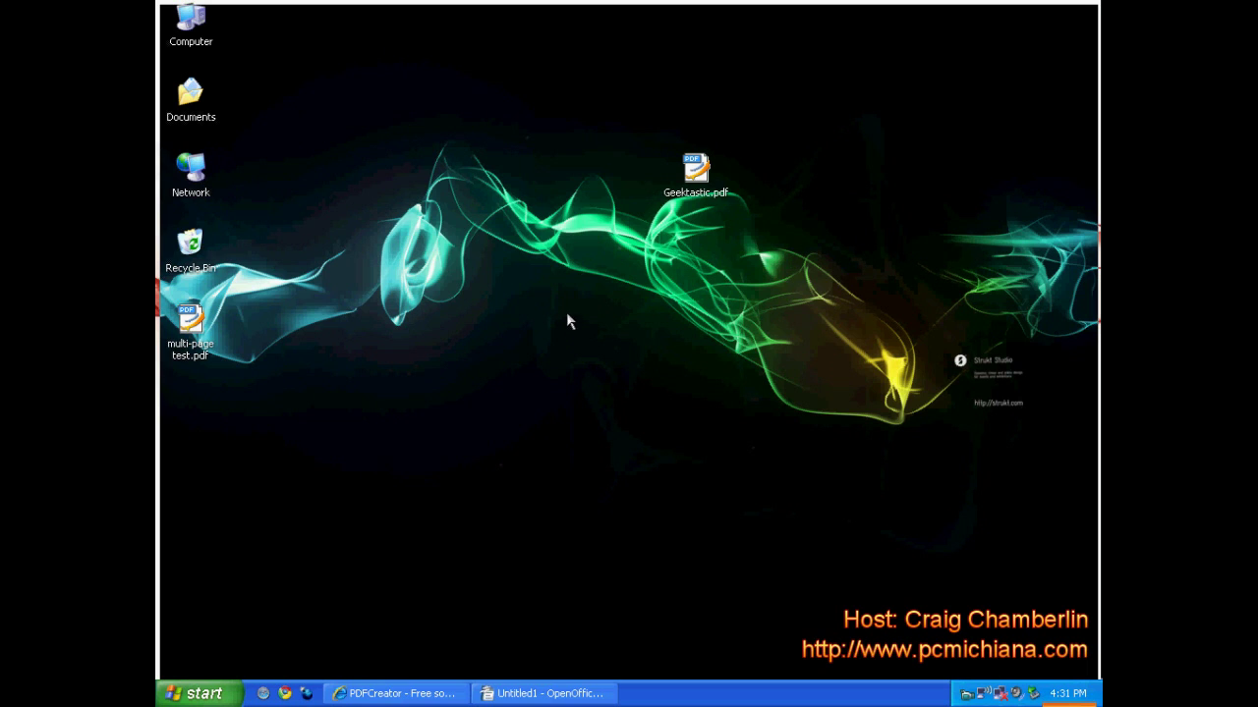
Step: Select the Geektastic.pdf icon on the desktop, deselecting and reselecting it
click(695, 175)
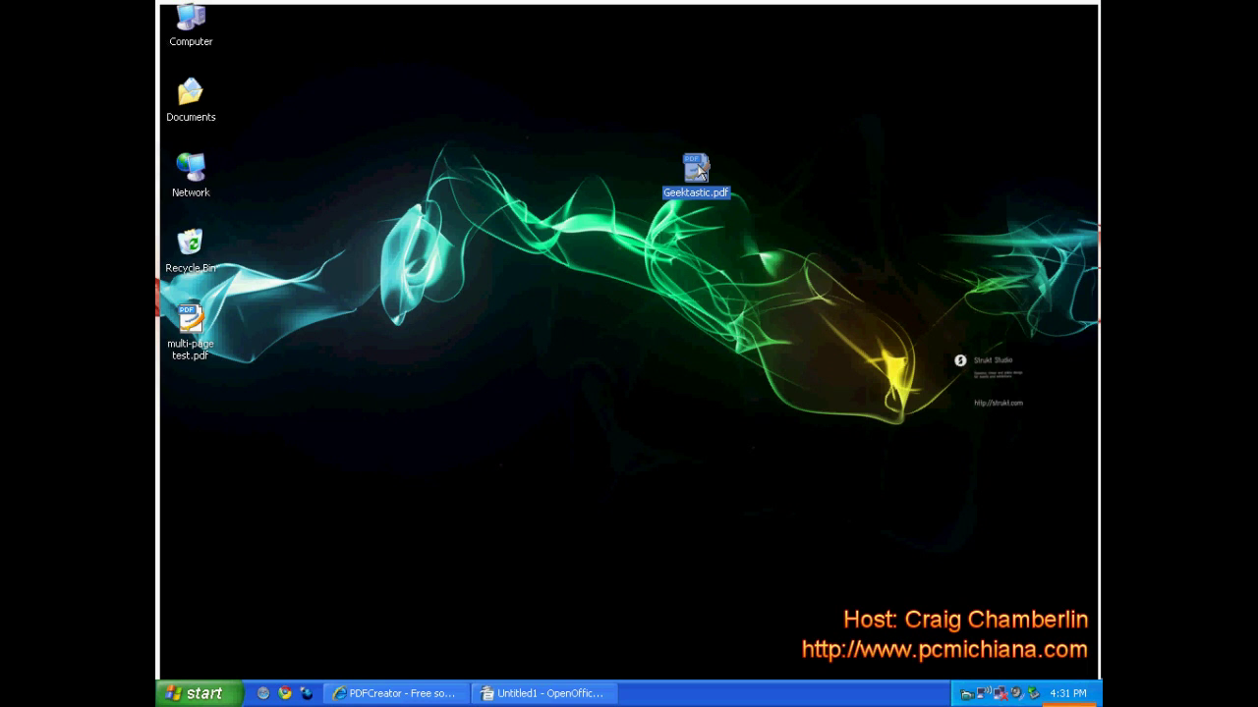
drag(786, 257, 680, 157)
right_click(688, 174)
click(637, 330)
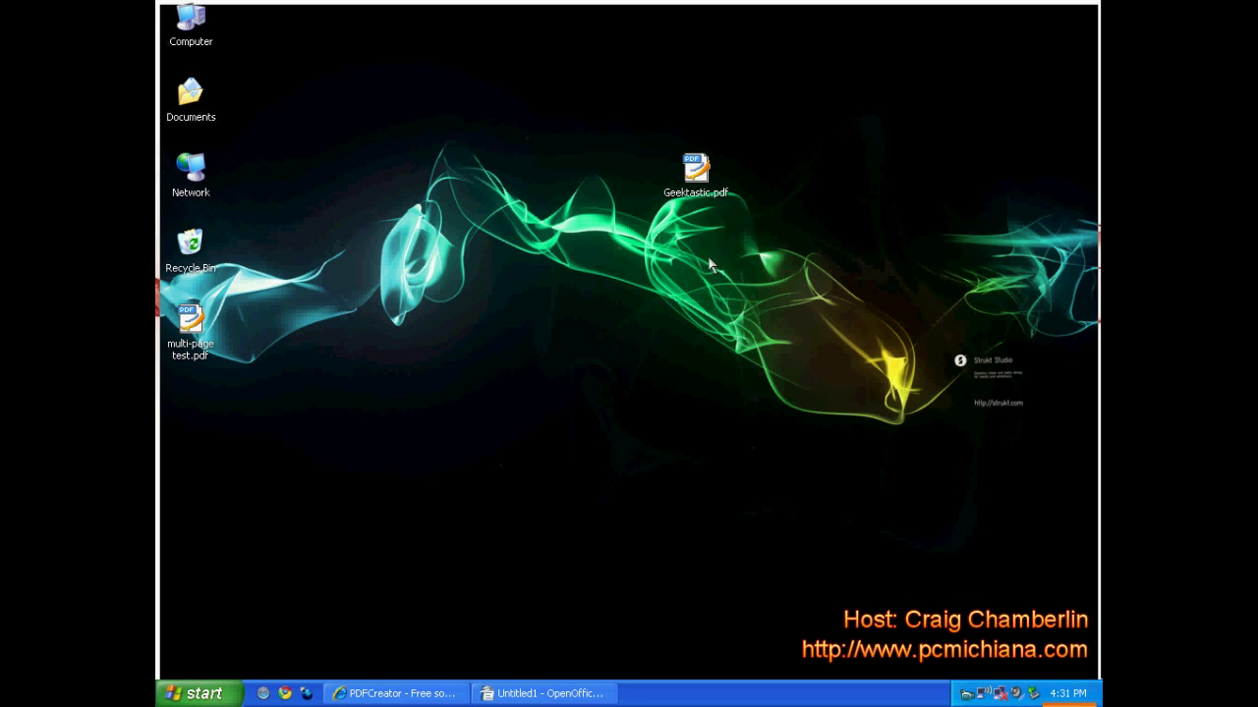
drag(709, 264, 653, 136)
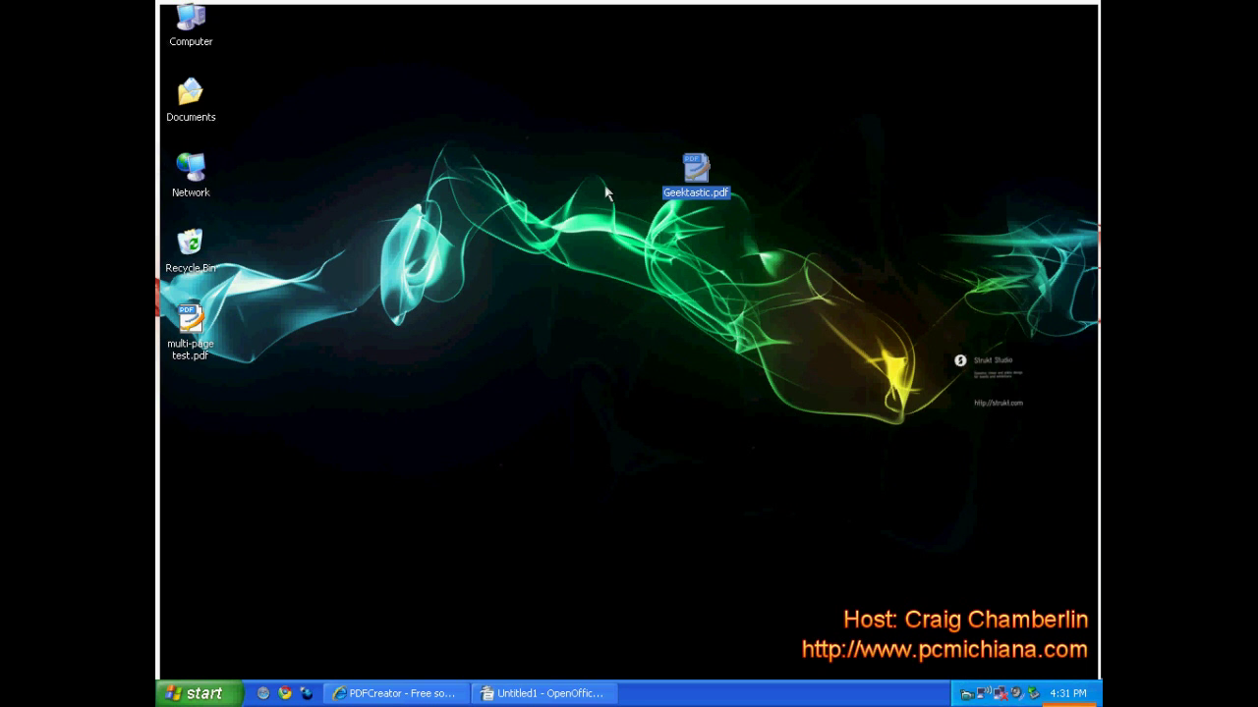
click(523, 320)
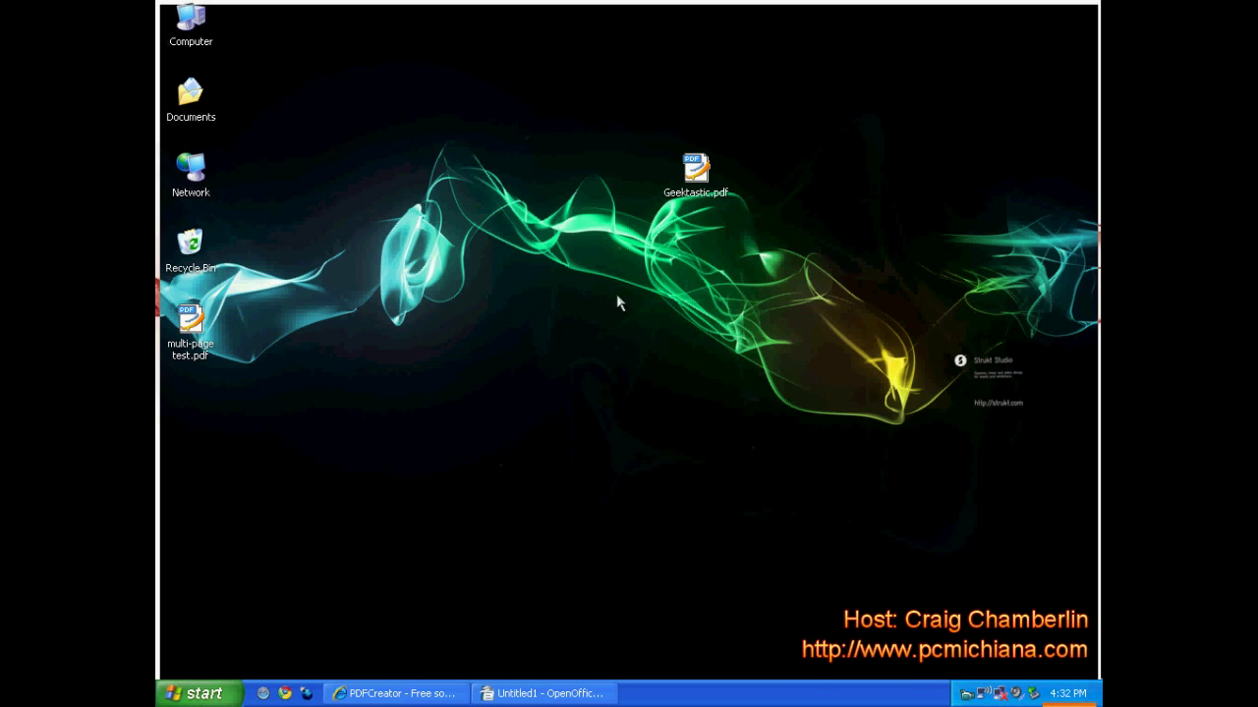
Step: Move Geektastic.pdf beneath multi-page test.pdf in the left column, then restore and re-minimize Internet Explorer
drag(694, 177, 597, 251)
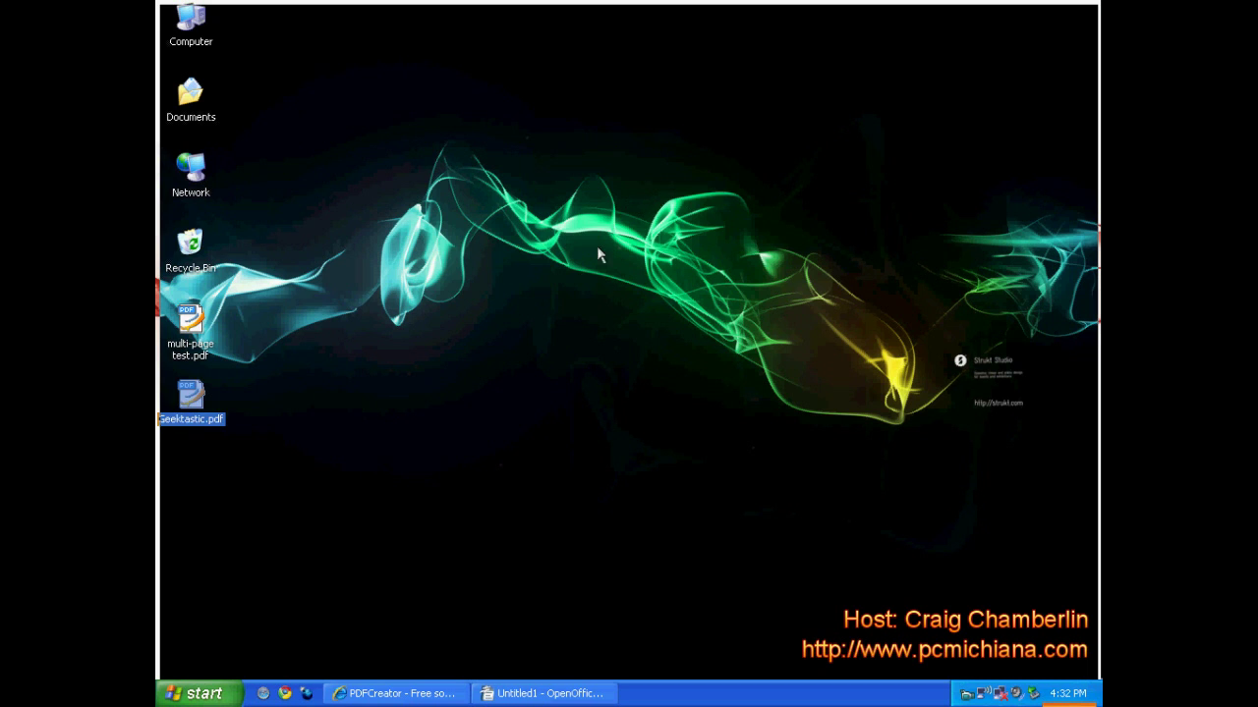
click(406, 441)
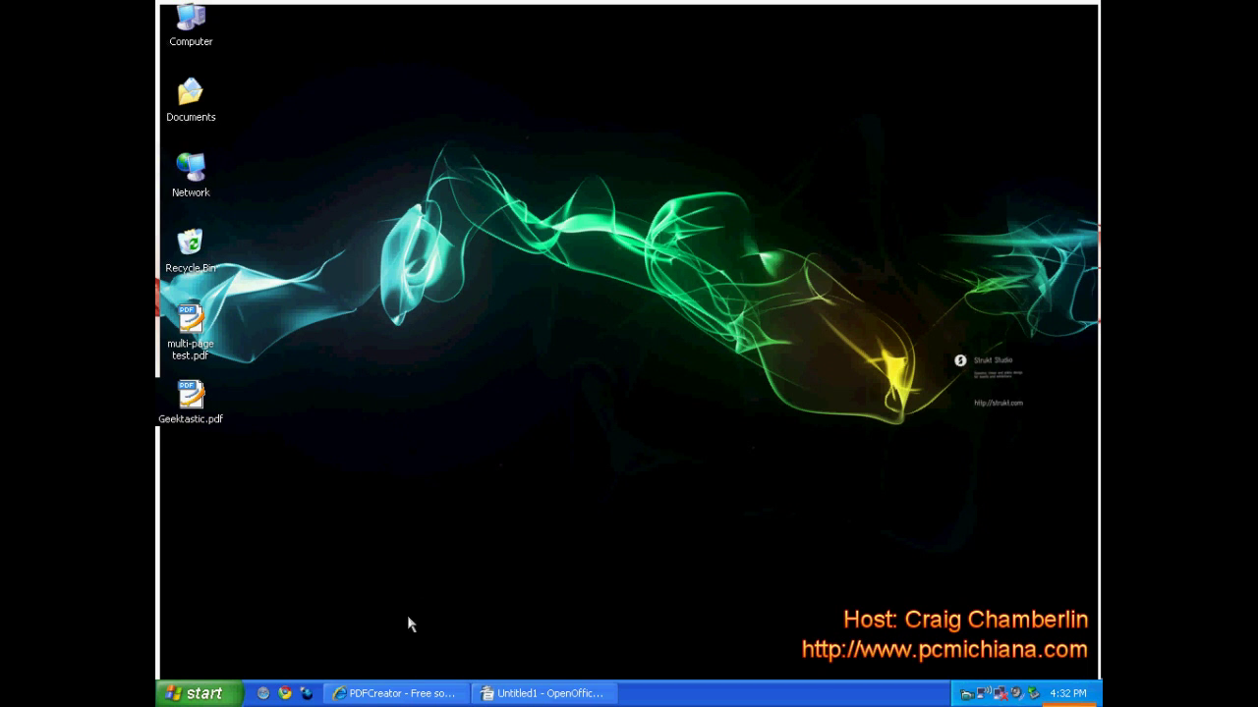
click(396, 693)
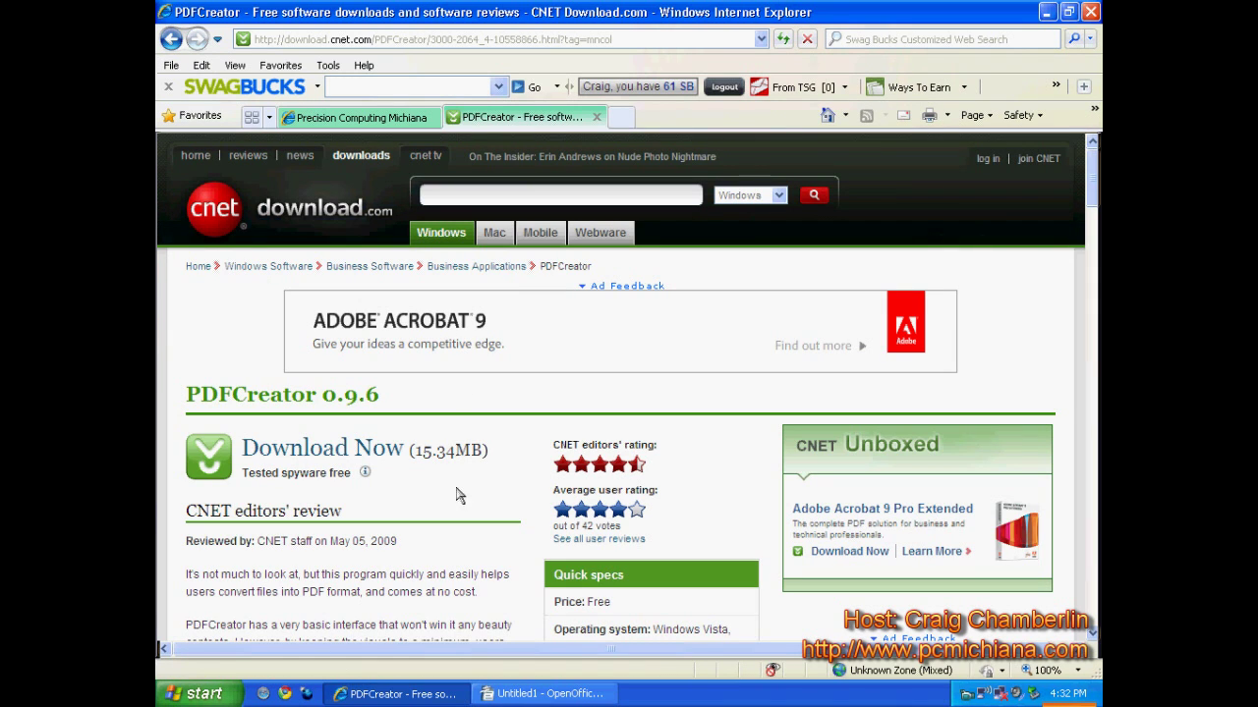
click(1046, 11)
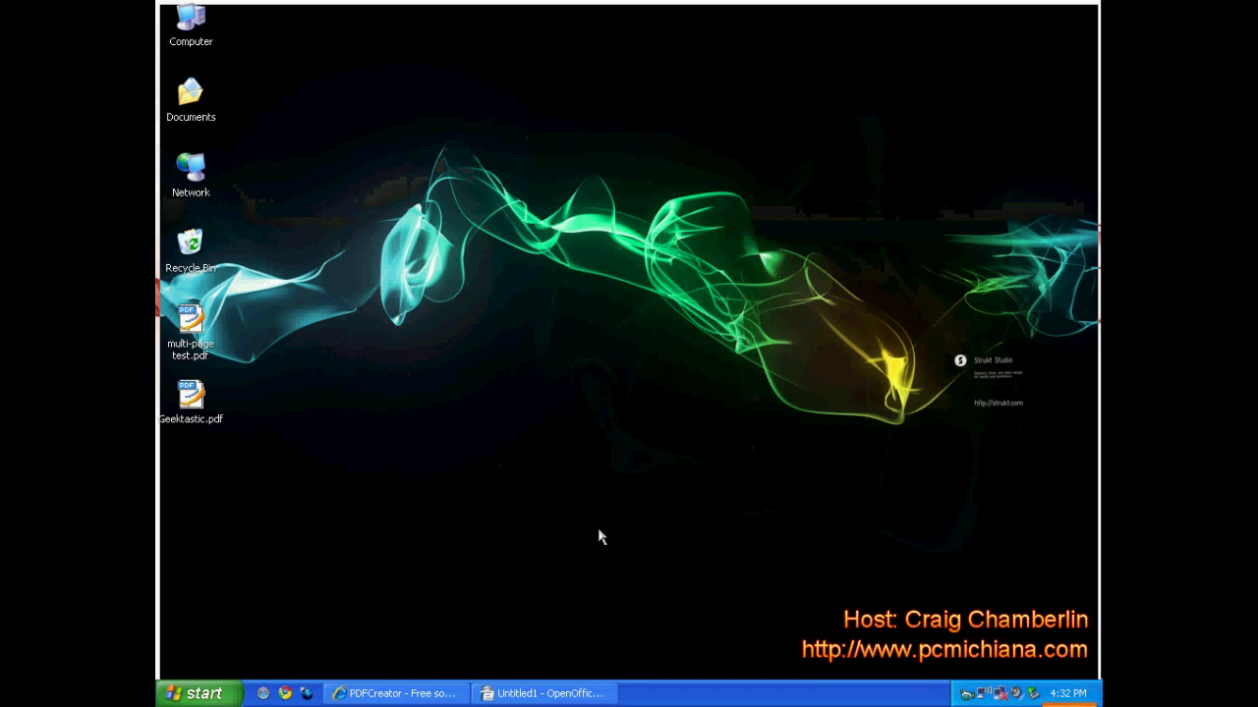